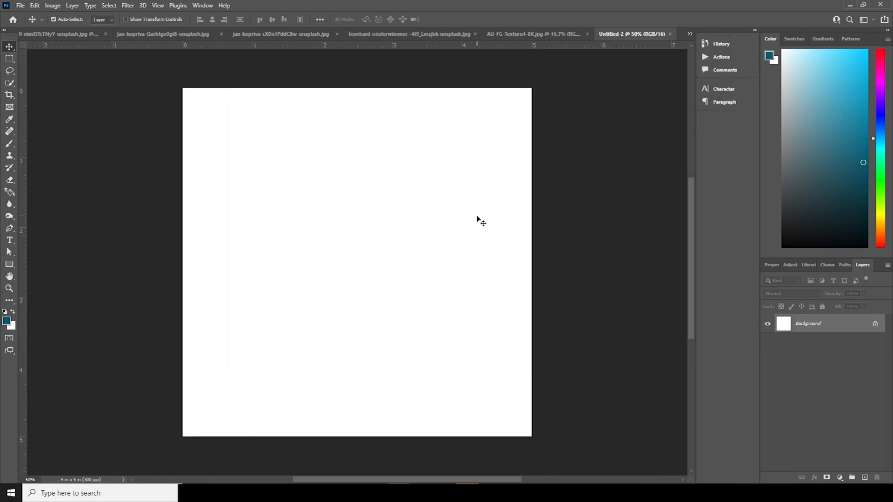
# Copy the masked skate ramp cutout from the jan-kopriva-cX0n1PddC8w photo into the blank Untitled-2 document.
pyautogui.click(273, 33)
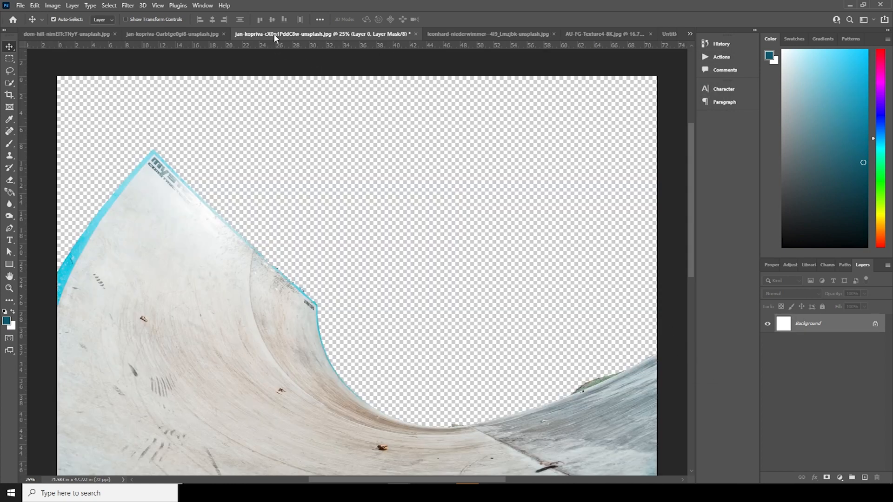
pyautogui.moveTo(240, 331); pyautogui.dragTo(390, 275)
pyautogui.click(433, 191)
pyautogui.moveTo(293, 338); pyautogui.dragTo(311, 202)
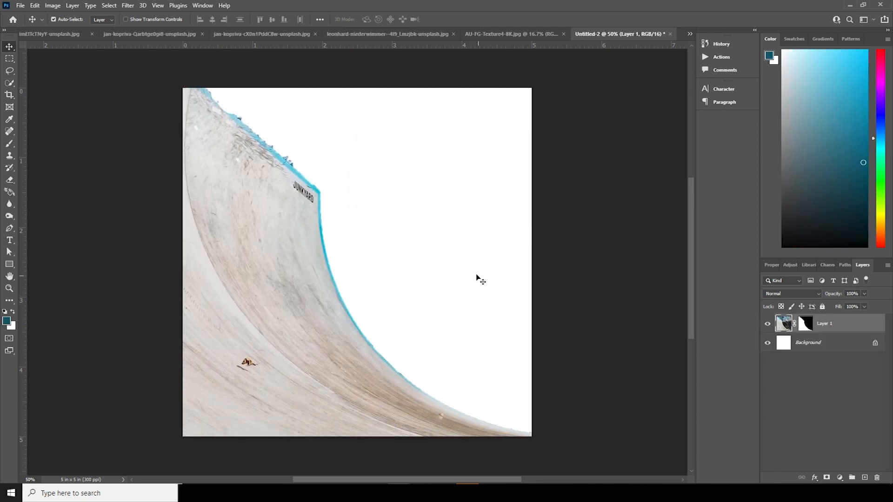
# Scale the ramp to about 72%, rotate it about 3.7° clockwise, and position its curve across the lower part of the canvas.
pyautogui.hotkey('ctrl', 't')
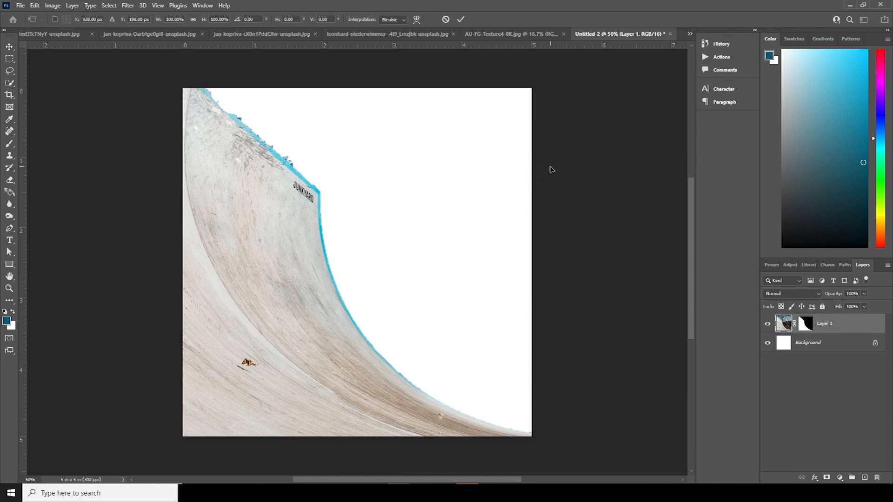
pyautogui.hotkey('ctrl', '-')
pyautogui.moveTo(679, 401); pyautogui.dragTo(582, 334)
pyautogui.moveTo(391, 279); pyautogui.dragTo(361, 301)
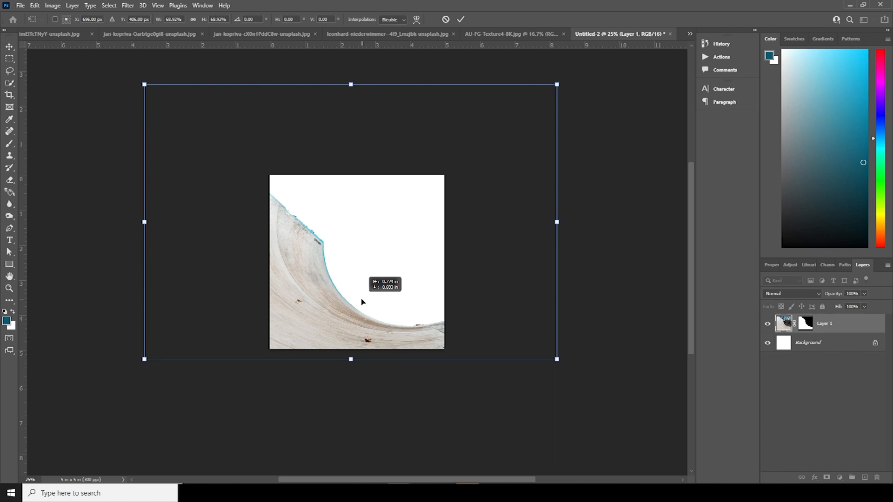
pyautogui.moveTo(594, 132); pyautogui.dragTo(604, 145)
pyautogui.moveTo(496, 269); pyautogui.dragTo(496, 255)
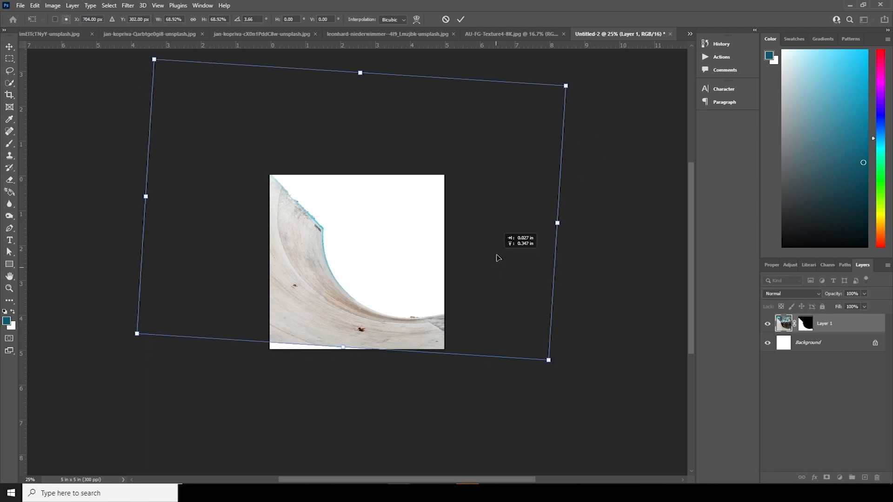
pyautogui.moveTo(545, 358); pyautogui.dragTo(557, 368)
pyautogui.moveTo(527, 338); pyautogui.dragTo(530, 340)
pyautogui.press('Return')
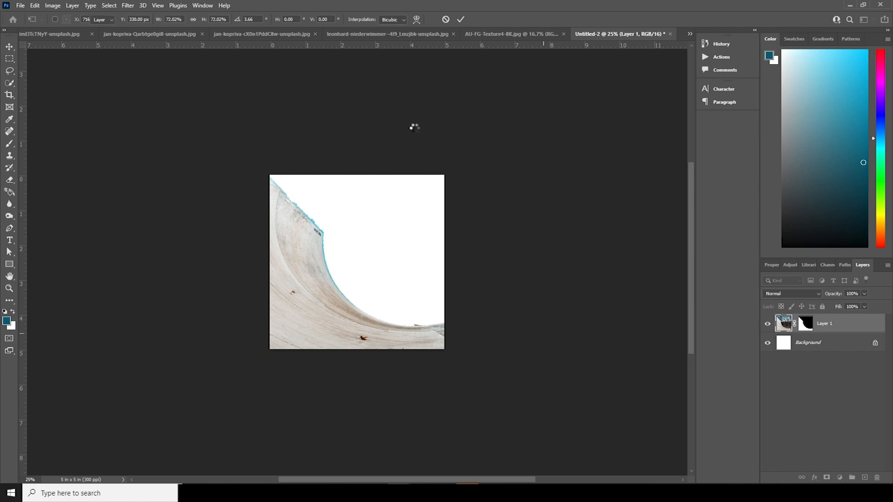
# Copy the masked skater cutout from the jan-kopriva-Qarbtge0gi8 photo into the Untitled-2 document, accepting the different bit depth.
pyautogui.click(249, 40)
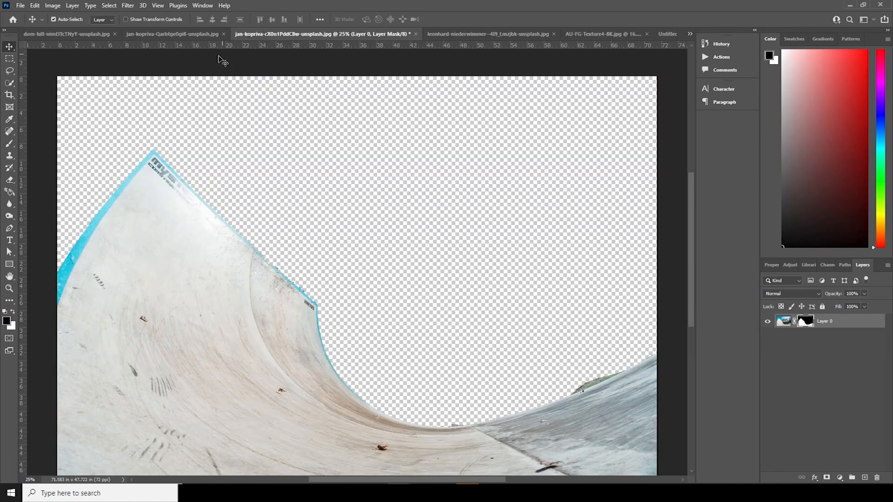
pyautogui.click(169, 35)
pyautogui.moveTo(362, 223); pyautogui.dragTo(668, 37)
pyautogui.moveTo(369, 246); pyautogui.dragTo(382, 255)
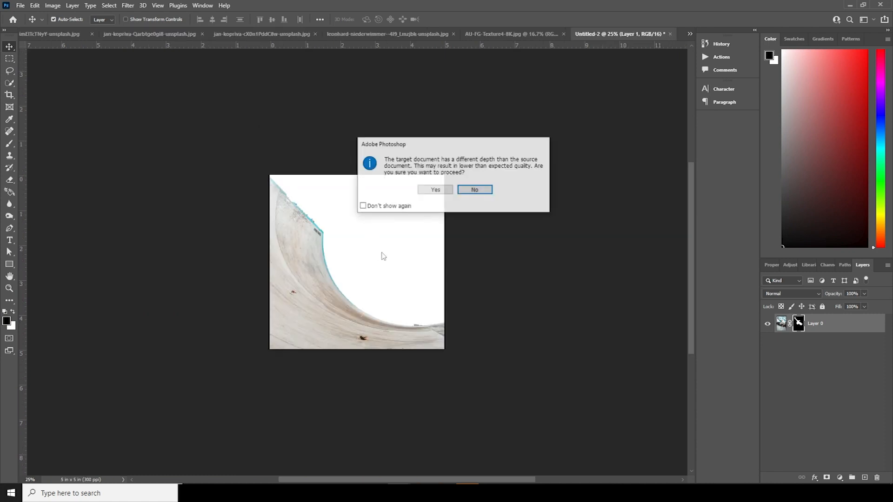
pyautogui.click(435, 187)
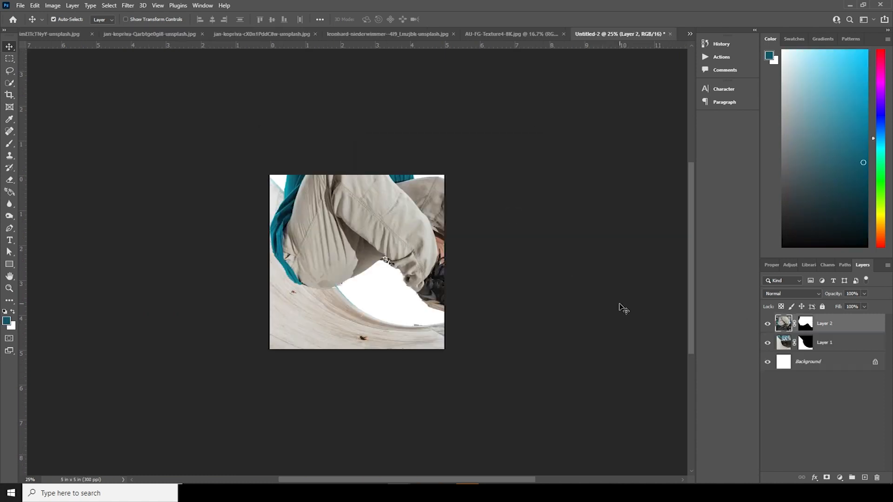
# Scale the skater to about 30.5% and place him centred above the ramp's curve.
pyautogui.hotkey('ctrl', 't')
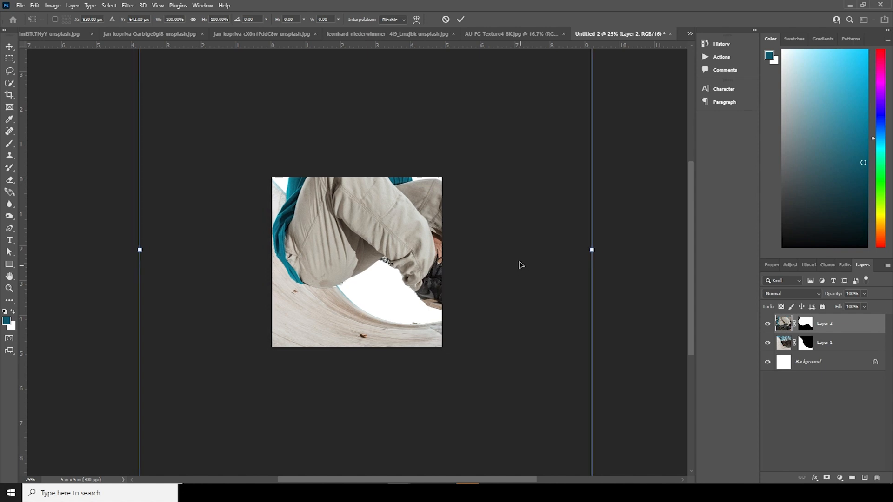
pyautogui.hotkey('ctrl', '-')
pyautogui.moveTo(477, 82); pyautogui.dragTo(423, 197)
pyautogui.hotkey('ctrl', '+')
pyautogui.moveTo(360, 255); pyautogui.dragTo(365, 300)
pyautogui.moveTo(455, 157); pyautogui.dragTo(434, 175)
pyautogui.moveTo(376, 263); pyautogui.dragTo(370, 264)
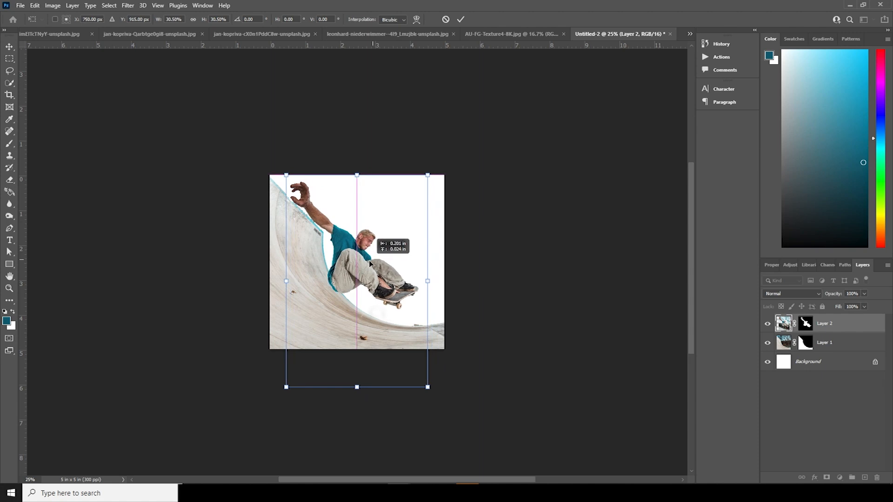
# Rotate the skater about 7.7° clockwise, reposition him close to the ramp, and apply the transform.
pyautogui.moveTo(462, 144); pyautogui.dragTo(466, 151)
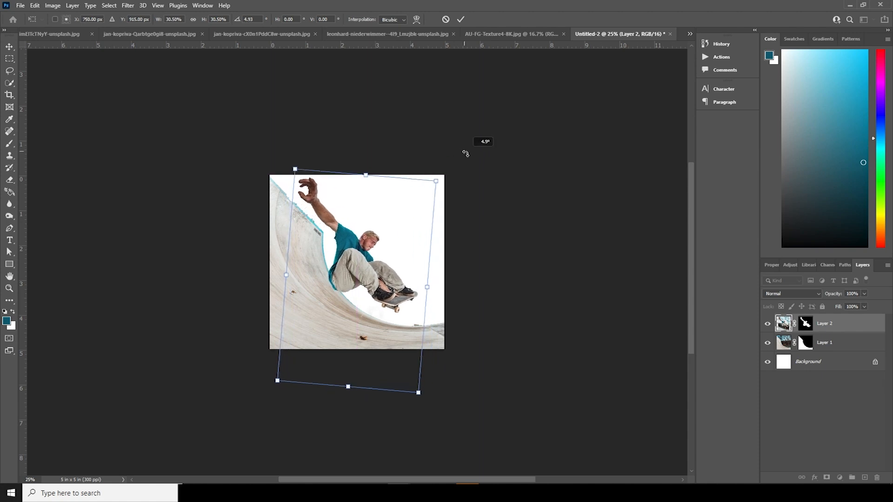
pyautogui.moveTo(386, 267); pyautogui.dragTo(386, 263)
pyautogui.moveTo(464, 155); pyautogui.dragTo(464, 163)
pyautogui.moveTo(374, 255); pyautogui.dragTo(371, 260)
pyautogui.press('Return')
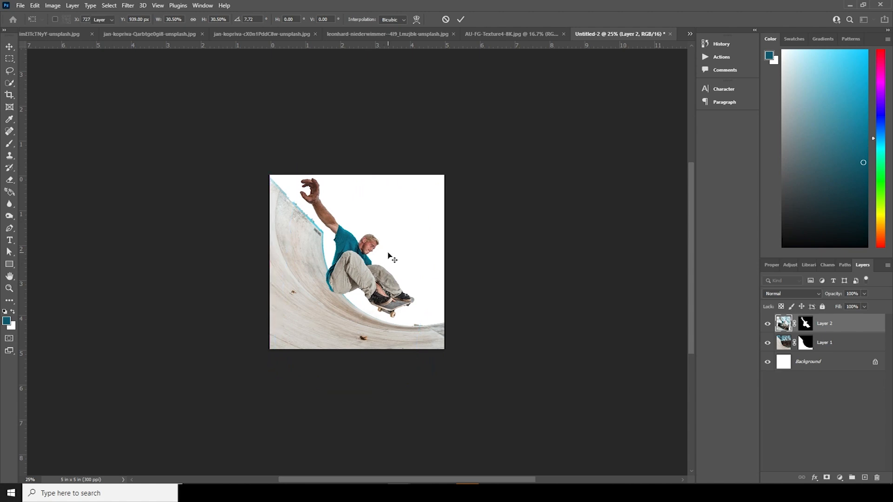
# Shrink the ramp layer slightly and shift it so its curve fits beneath the skater.
pyautogui.hotkey('ctrl', '+')
pyautogui.moveTo(379, 273); pyautogui.dragTo(419, 225)
pyautogui.click(327, 291)
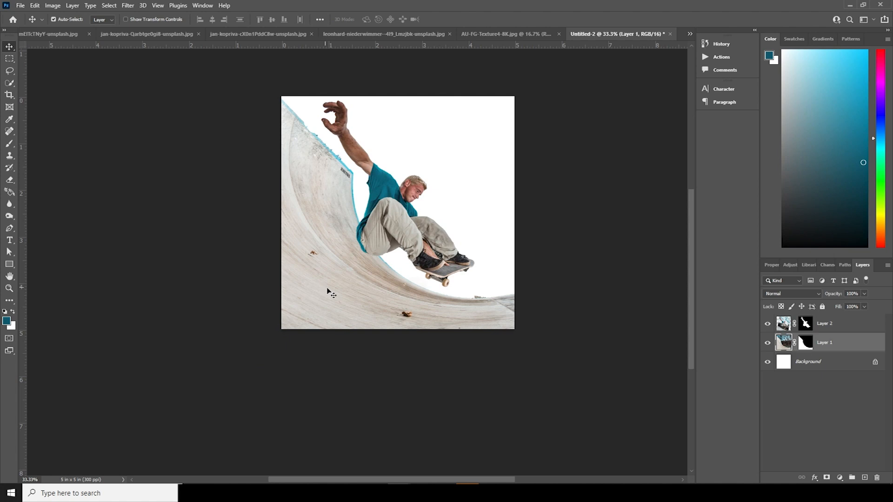
pyautogui.hotkey('ctrl', 't')
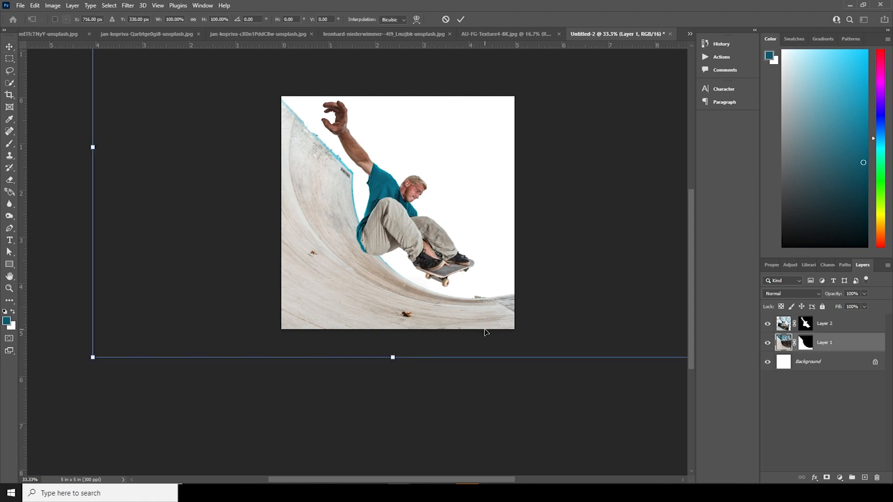
pyautogui.hotkey('ctrl', '-')
pyautogui.moveTo(607, 333); pyautogui.dragTo(595, 330)
pyautogui.moveTo(547, 320); pyautogui.dragTo(550, 330)
pyautogui.press('Return')
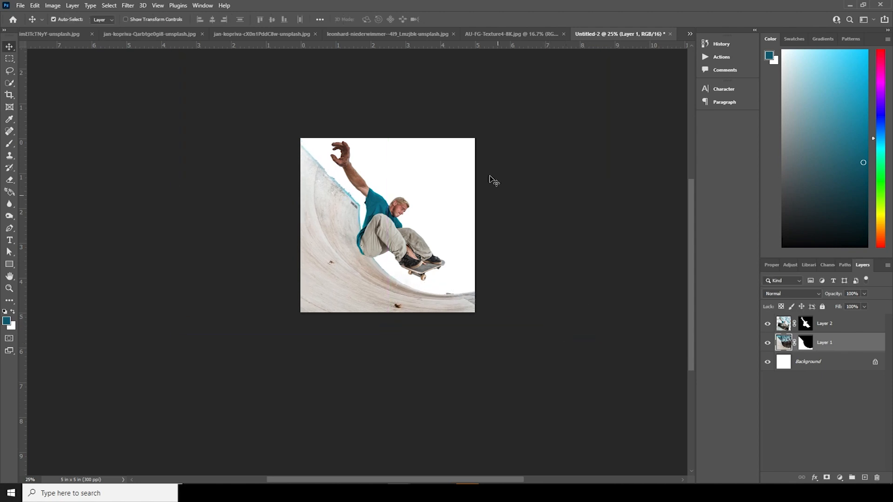
# Copy the city skyline photo into the Untitled-2 document and place its layer beneath the ramp layer.
pyautogui.click(60, 34)
pyautogui.click(213, 34)
pyautogui.click(361, 33)
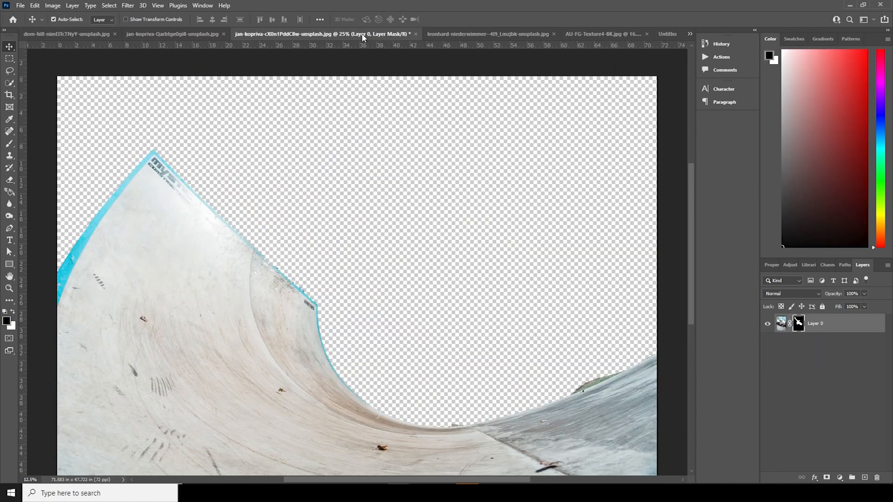
pyautogui.click(467, 35)
pyautogui.moveTo(415, 255)
pyautogui.mouseDown()
pyautogui.moveTo(595, 125)
pyautogui.moveTo(640, 35)
pyautogui.moveTo(512, 154)
pyautogui.moveTo(430, 259)
pyautogui.mouseUp()
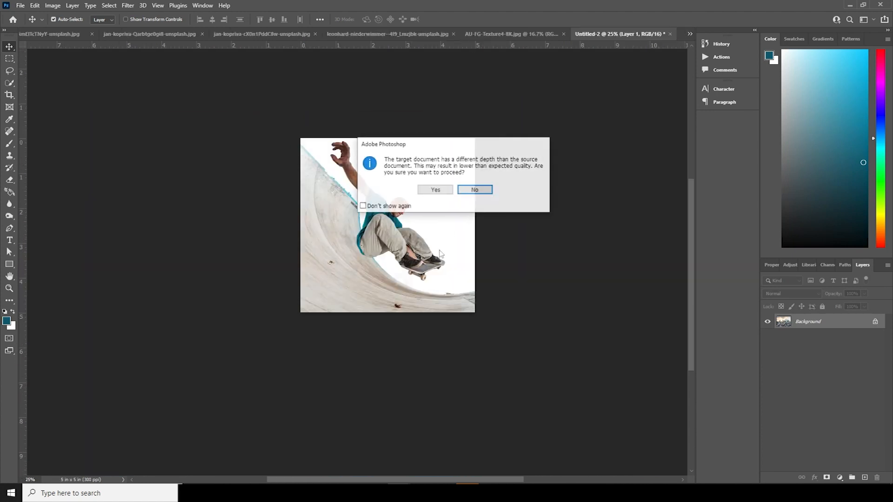
pyautogui.click(432, 190)
pyautogui.moveTo(813, 366); pyautogui.dragTo(809, 334)
# Scale the skyline to about 63% and position its towers behind the skater.
pyautogui.hotkey('ctrl', 't')
pyautogui.hotkey('ctrl', '-')
pyautogui.hotkey('ctrl', '-')
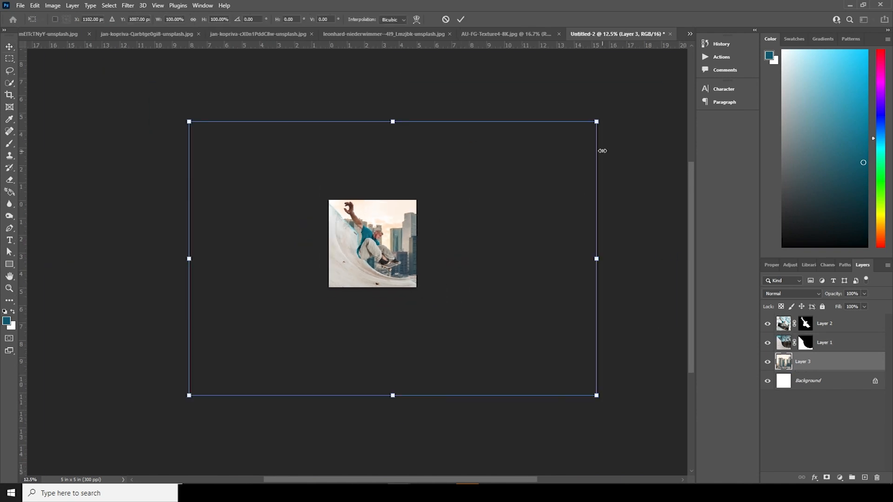
pyautogui.moveTo(596, 121); pyautogui.dragTo(527, 182)
pyautogui.moveTo(439, 254); pyautogui.dragTo(408, 249)
pyautogui.hotkey('ctrl', '+')
# Warp the skyline by pulling its middle area downward and bending its upper edge so the tall tower leans.
pyautogui.rightClick(420, 198)
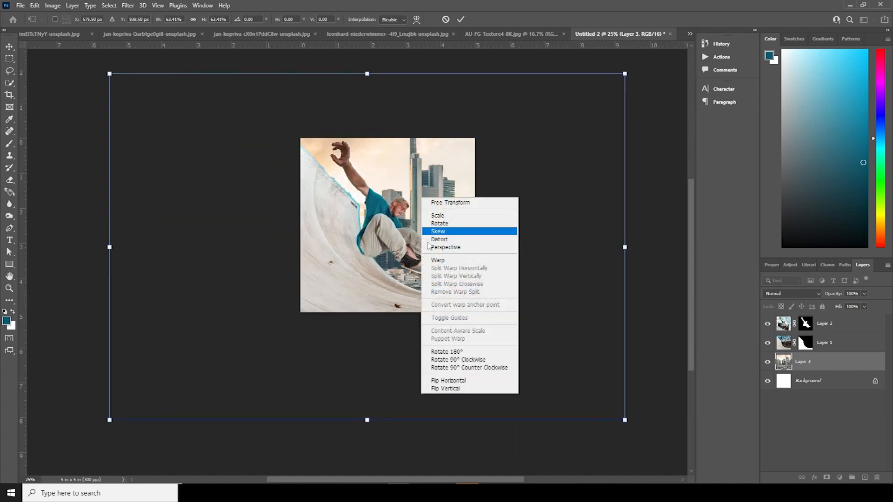
pyautogui.click(437, 260)
pyautogui.moveTo(414, 253); pyautogui.dragTo(412, 275)
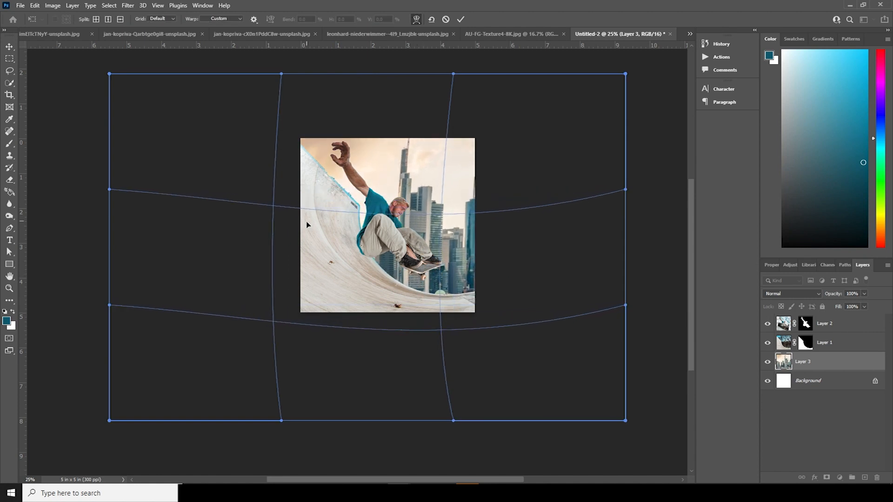
pyautogui.moveTo(282, 74); pyautogui.dragTo(304, 70)
pyautogui.moveTo(427, 233); pyautogui.dragTo(424, 233)
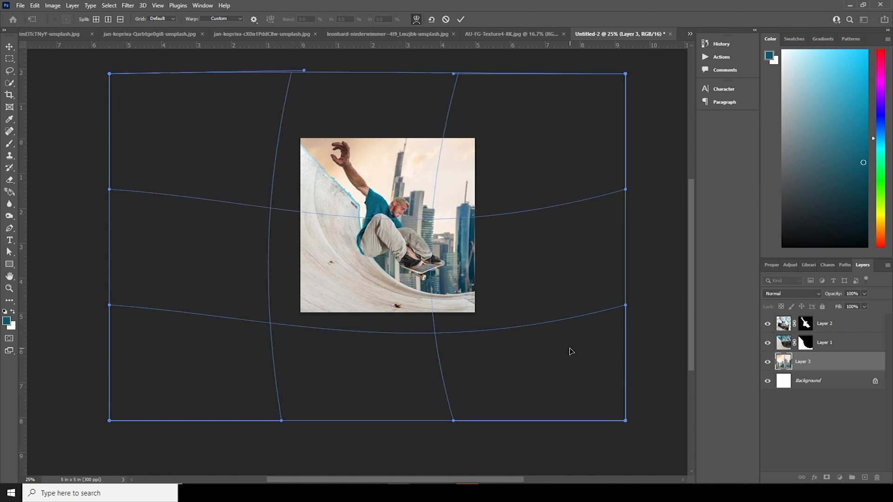
# Extend the skyline warp by reshaping its side and bottom edges and moving its upper-left and lower-right corners, and apply it.
pyautogui.moveTo(626, 306); pyautogui.dragTo(624, 297)
pyautogui.moveTo(626, 190); pyautogui.dragTo(624, 172)
pyautogui.moveTo(409, 265); pyautogui.dragTo(410, 273)
pyautogui.moveTo(281, 420); pyautogui.dragTo(285, 417)
pyautogui.moveTo(453, 421); pyautogui.dragTo(476, 415)
pyautogui.moveTo(434, 259)
pyautogui.mouseDown()
pyautogui.moveTo(436, 266)
pyautogui.moveTo(430, 261)
pyautogui.mouseUp()
pyautogui.moveTo(624, 296); pyautogui.dragTo(624, 272)
pyautogui.moveTo(625, 421); pyautogui.dragTo(634, 355)
pyautogui.moveTo(475, 415); pyautogui.dragTo(500, 414)
pyautogui.moveTo(109, 189); pyautogui.dragTo(138, 126)
pyautogui.moveTo(109, 74); pyautogui.dragTo(202, 56)
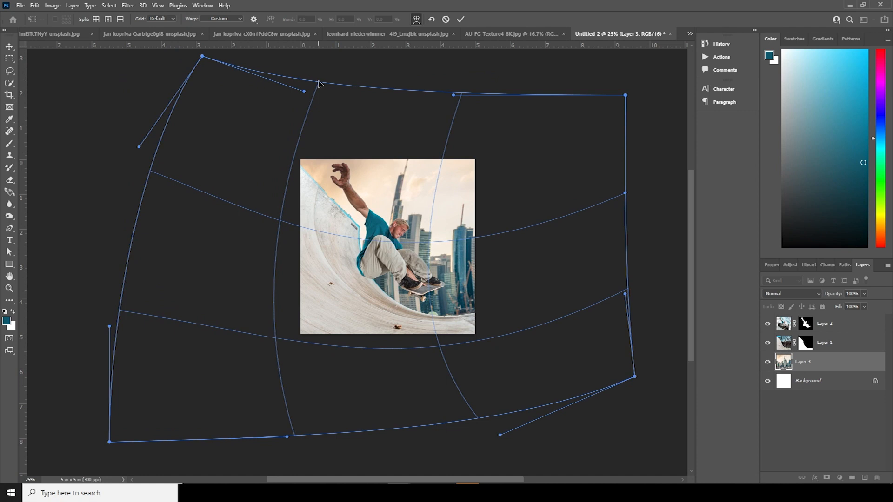
pyautogui.press('Return')
# Scale the warped skyline down slightly and reposition it, and nudge the skater over the ramp.
pyautogui.hotkey('ctrl', 't')
pyautogui.moveTo(634, 440); pyautogui.dragTo(612, 425)
pyautogui.moveTo(582, 387); pyautogui.dragTo(586, 397)
pyautogui.press('Return')
pyautogui.hotkey('ctrl', '+')
pyautogui.moveTo(394, 249); pyautogui.dragTo(400, 255)
# Add the text "SKATE" in Lato Black, 10 pt, as a new layer over the image.
pyautogui.click(9, 241)
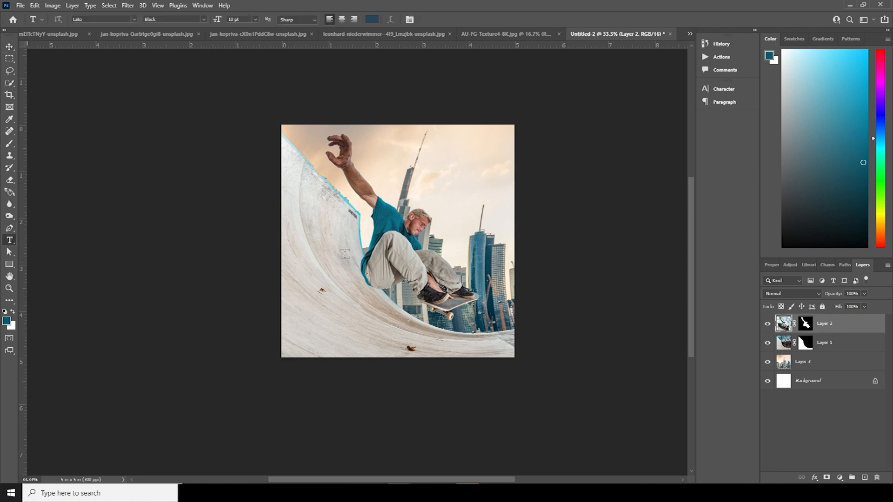
pyautogui.click(361, 246)
pyautogui.write('SKATE')
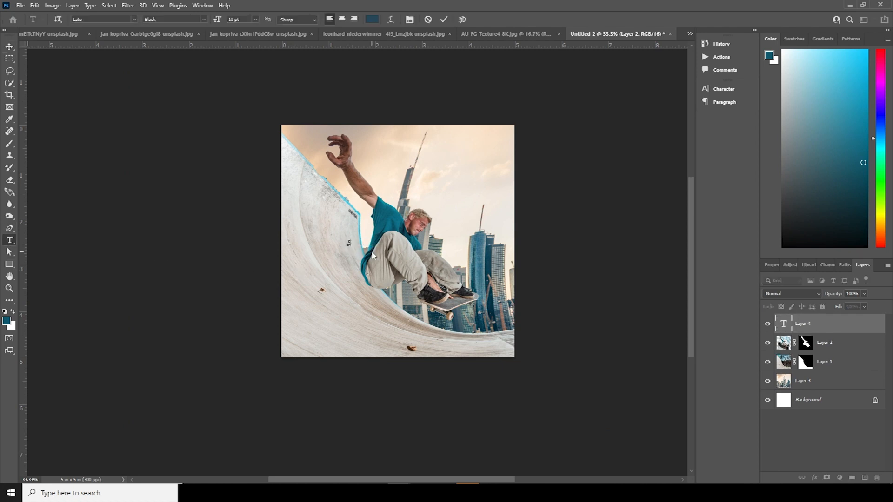
pyautogui.click(783, 324)
# Enlarge the SKATE text to about 976% so it spans the middle of the image.
pyautogui.hotkey('ctrl', 't')
pyautogui.moveTo(367, 247); pyautogui.dragTo(468, 283)
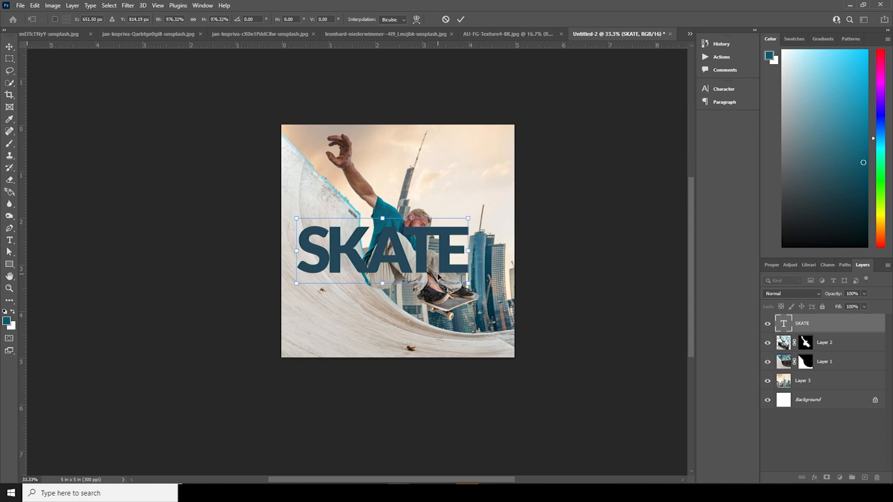
pyautogui.press('Return')
# Convert the SKATE text layer to a shape and keep that layer selected.
pyautogui.rightClick(809, 325)
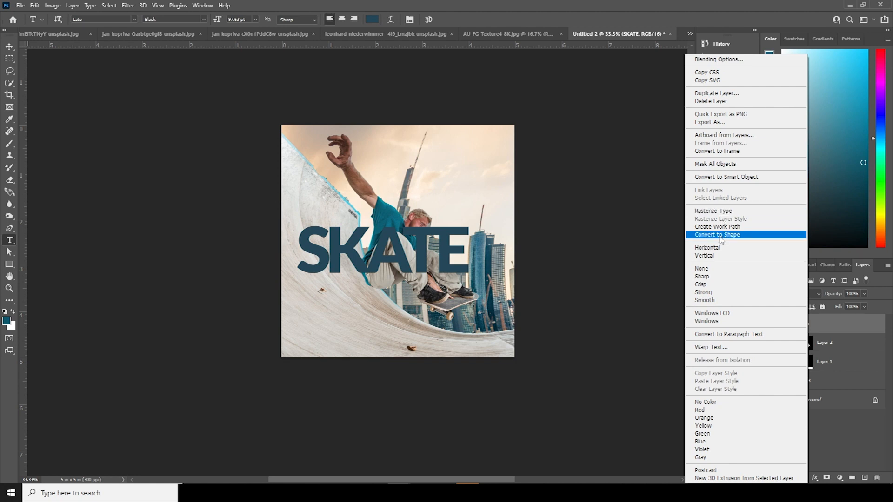
pyautogui.click(720, 235)
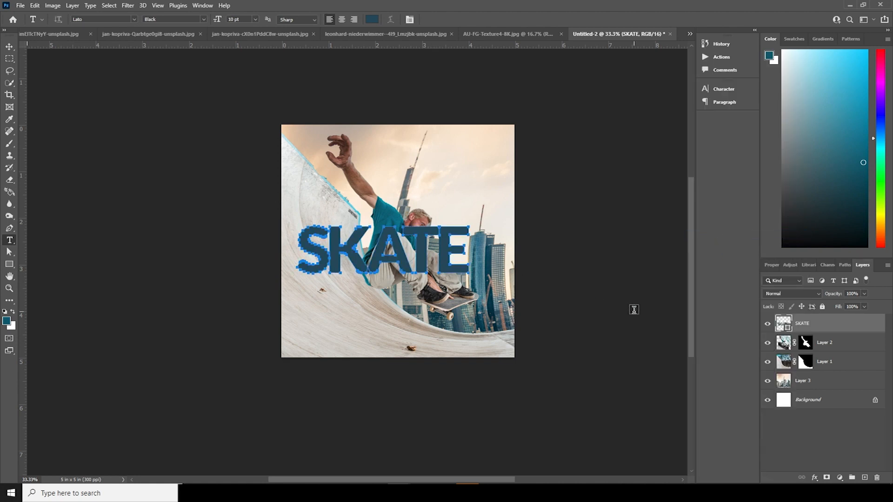
pyautogui.click(785, 343)
pyautogui.click(777, 329)
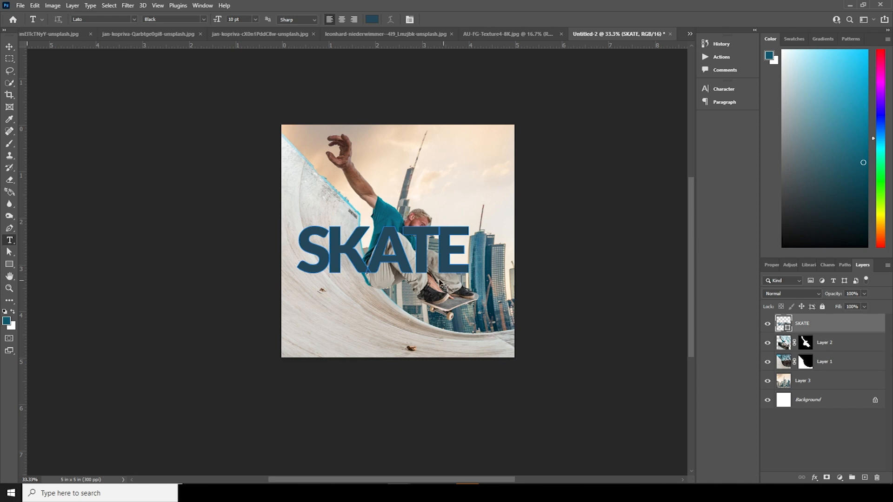
# Apply a perspective transform to the SKATE shape so the letters grow taller toward the E, and position it along the ramp.
pyautogui.hotkey('ctrl', 't')
pyautogui.rightClick(434, 251)
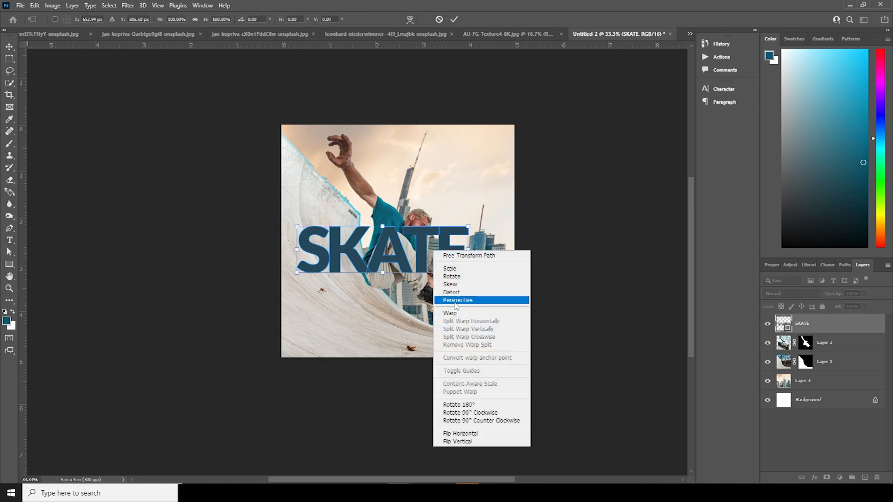
pyautogui.click(456, 301)
pyautogui.moveTo(468, 273); pyautogui.dragTo(467, 311)
pyautogui.moveTo(425, 257); pyautogui.dragTo(494, 282)
pyautogui.moveTo(325, 270); pyautogui.dragTo(326, 253)
pyautogui.moveTo(412, 281); pyautogui.dragTo(413, 286)
# Warp the SKATE shape by bowing its upper and lower edges downward and moving its corners to follow the ramp's curve.
pyautogui.rightClick(414, 285)
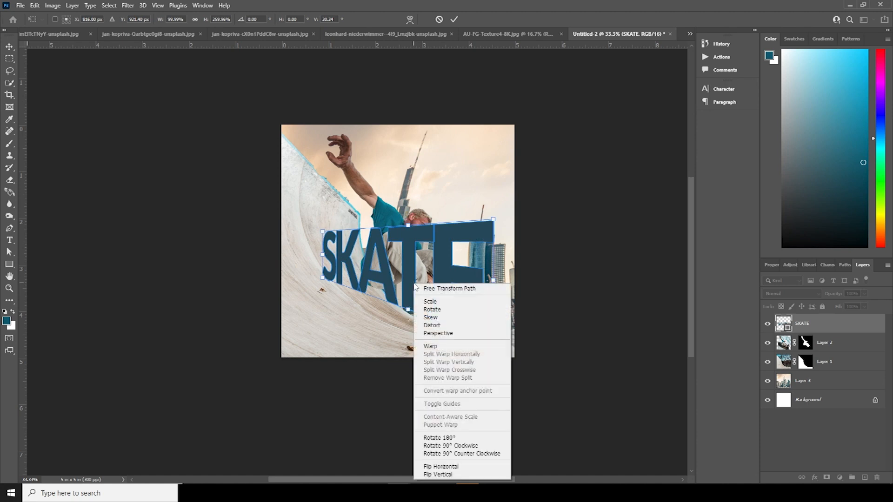
pyautogui.click(431, 346)
pyautogui.moveTo(396, 227); pyautogui.dragTo(397, 237)
pyautogui.moveTo(396, 308); pyautogui.dragTo(399, 330)
pyautogui.moveTo(495, 224); pyautogui.dragTo(495, 218)
pyautogui.moveTo(322, 233); pyautogui.dragTo(324, 219)
pyautogui.moveTo(323, 280); pyautogui.dragTo(322, 273)
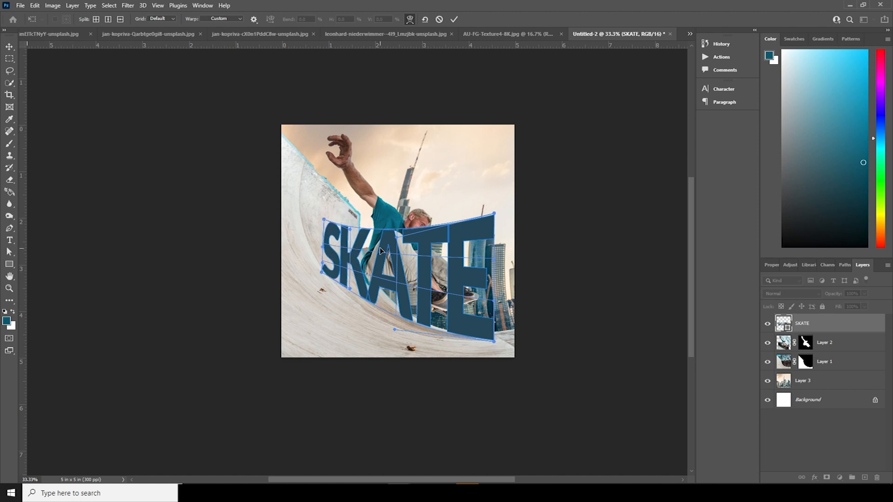
# Refine the warp of the SKATE shape by pulling its upper edge and the middle of the letters slightly downward.
pyautogui.moveTo(394, 230); pyautogui.dragTo(394, 236)
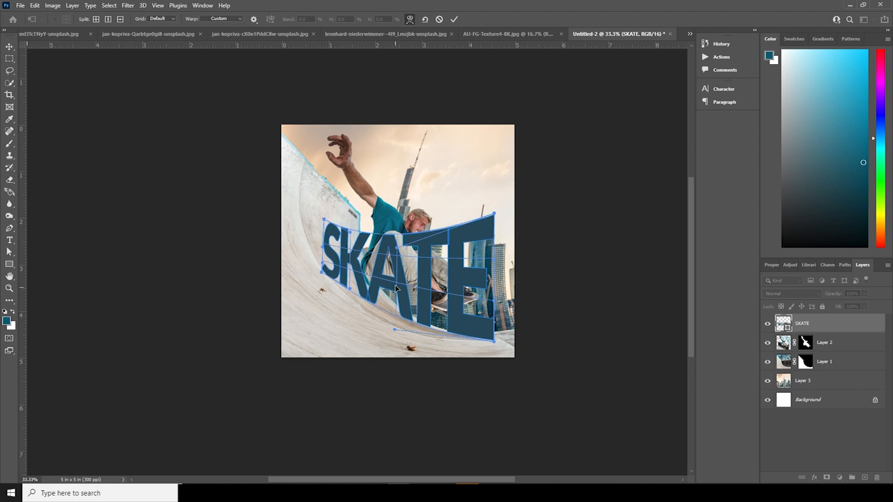
pyautogui.moveTo(391, 282); pyautogui.dragTo(391, 289)
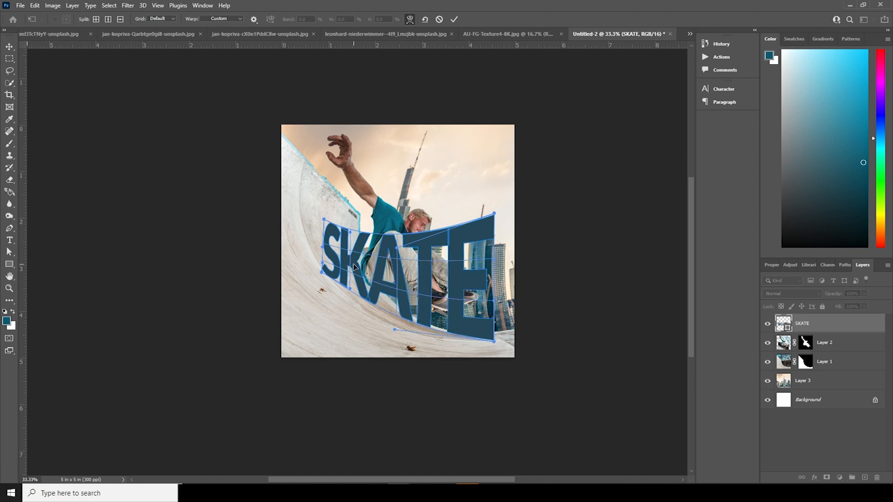
pyautogui.moveTo(458, 276); pyautogui.dragTo(457, 281)
# Apply a perspective transform to the SKATE shape that makes its S end shorter.
pyautogui.rightClick(425, 278)
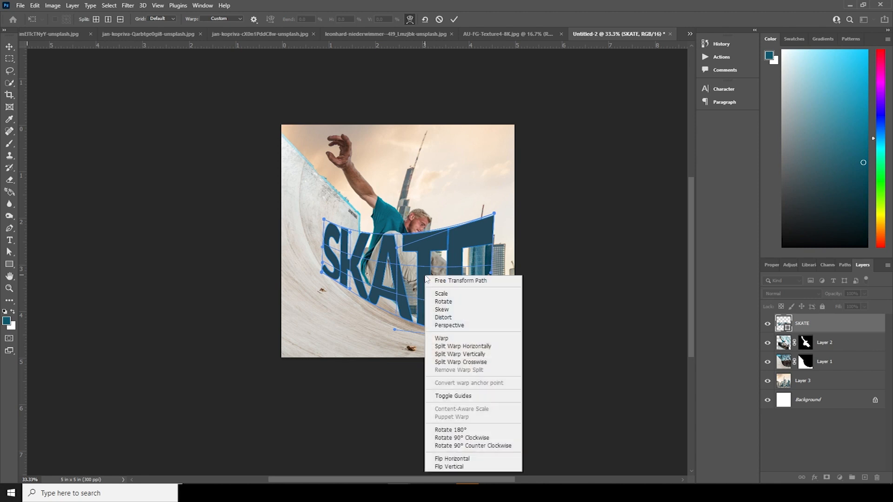
pyautogui.click(443, 327)
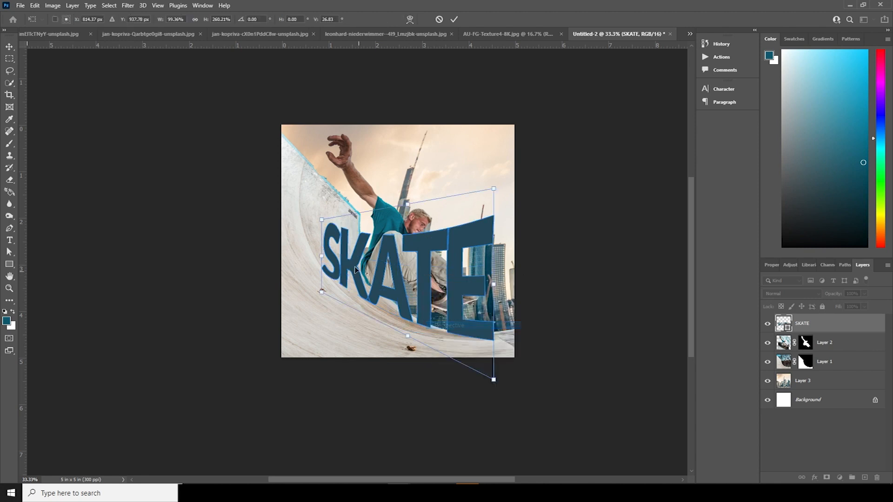
pyautogui.moveTo(324, 224); pyautogui.dragTo(325, 233)
# Warp the SKATE shape again so its lower edge follows the ramp and its upper edge dips further, and commit the transform.
pyautogui.rightClick(421, 272)
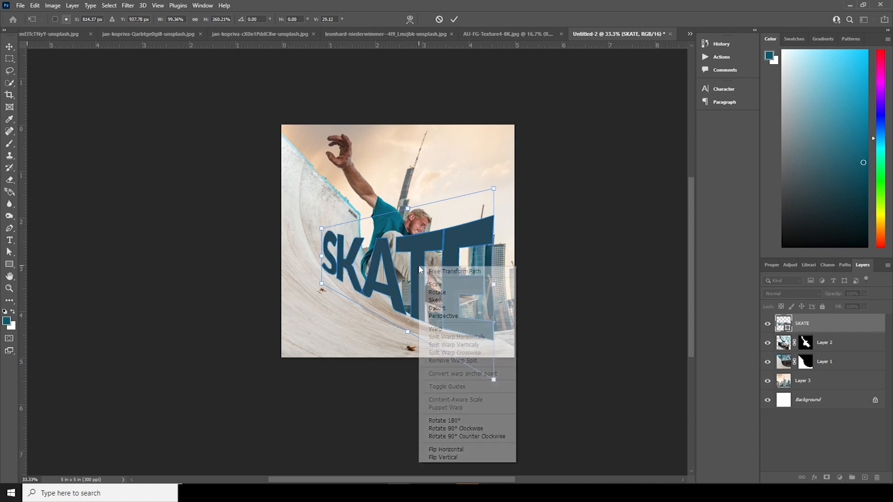
pyautogui.click(439, 331)
pyautogui.moveTo(389, 292); pyautogui.dragTo(372, 314)
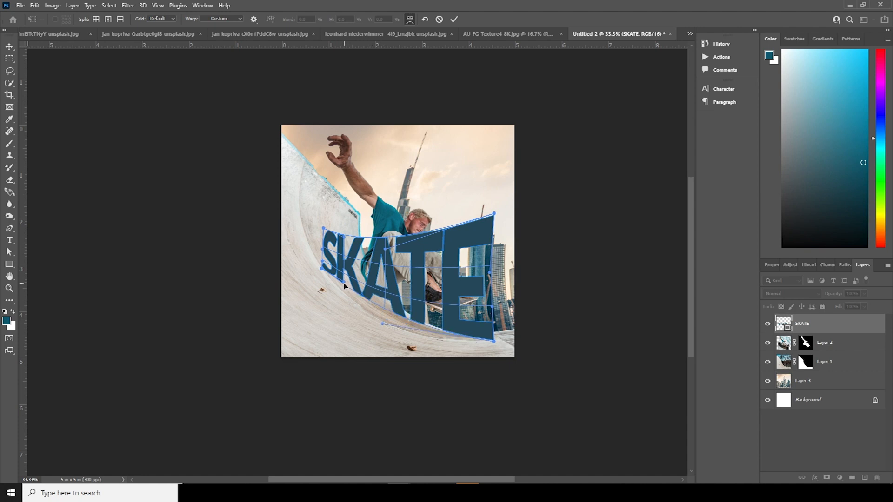
pyautogui.moveTo(445, 317); pyautogui.dragTo(444, 321)
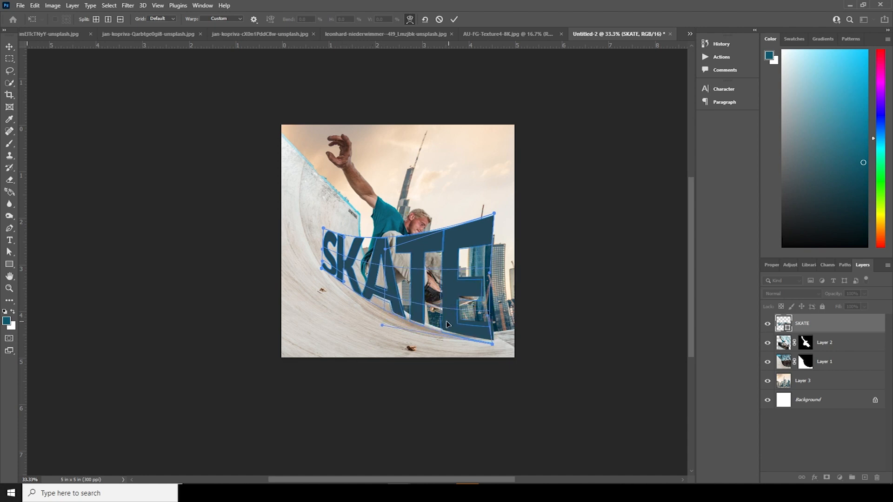
pyautogui.moveTo(418, 240); pyautogui.dragTo(413, 247)
pyautogui.moveTo(327, 247); pyautogui.dragTo(326, 243)
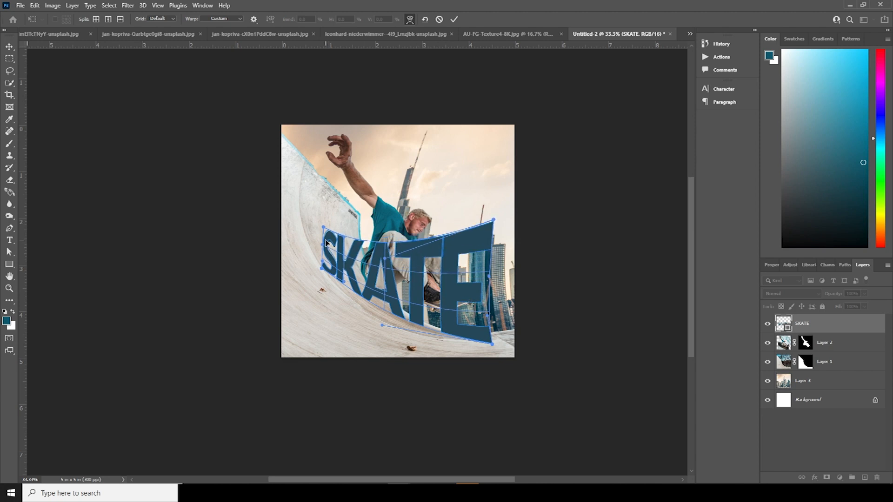
pyautogui.press('Return')
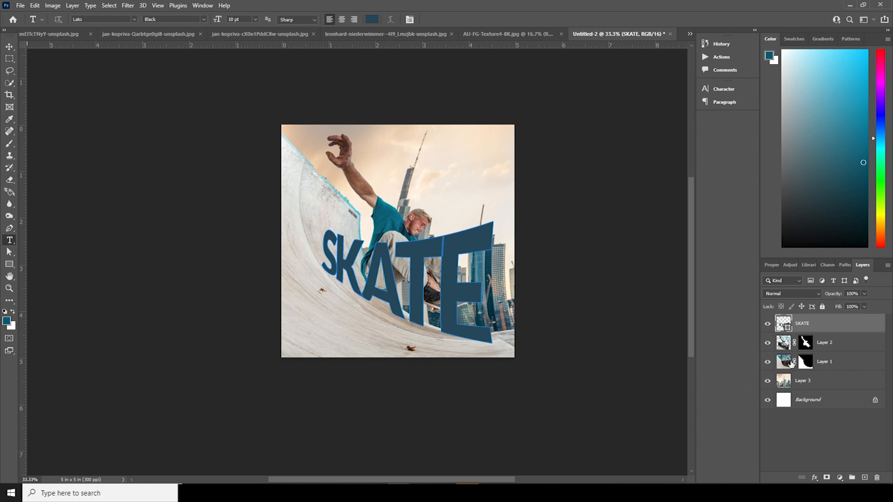
# Place the SKATE layer directly below the skater layer, Layer 2.
pyautogui.click(782, 345)
pyautogui.click(785, 328)
pyautogui.moveTo(786, 328); pyautogui.dragTo(786, 353)
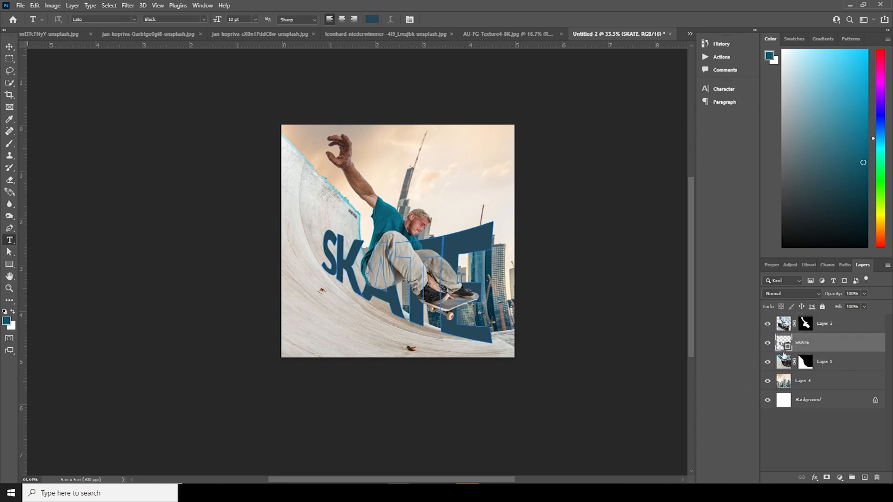
# Duplicate the SKATE layer, place the copy above the skater layer and lower its opacity to 37%.
pyautogui.press('v')
pyautogui.hotkey('ctrl', 'j')
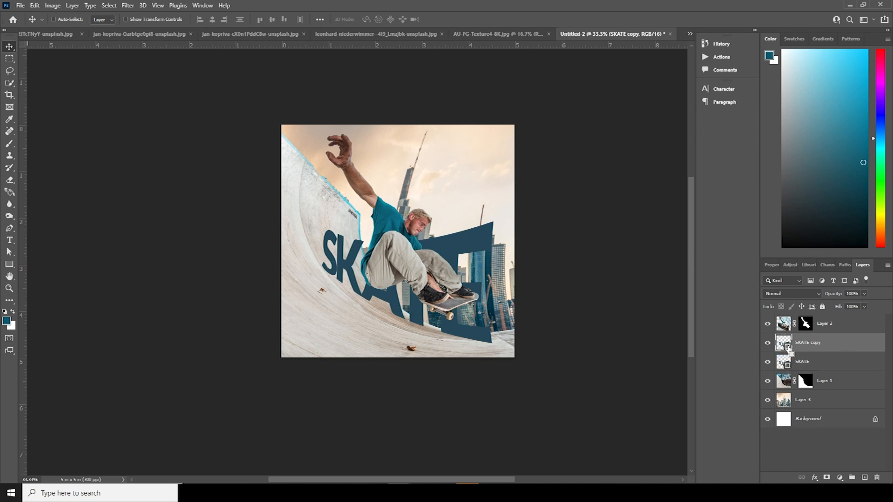
pyautogui.moveTo(787, 346); pyautogui.dragTo(837, 307)
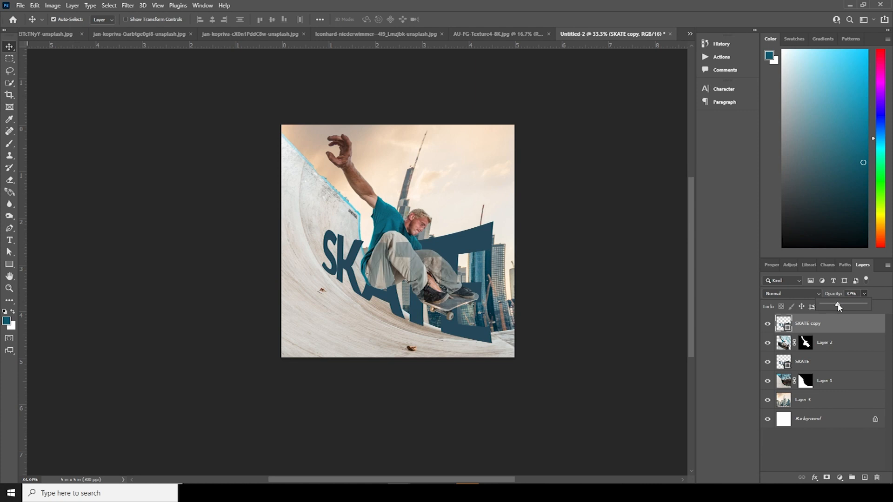
# Add a 4 px inside stroke to the SKATE copy layer, coloured with the dark blue sampled from the lettering.
pyautogui.click(817, 477)
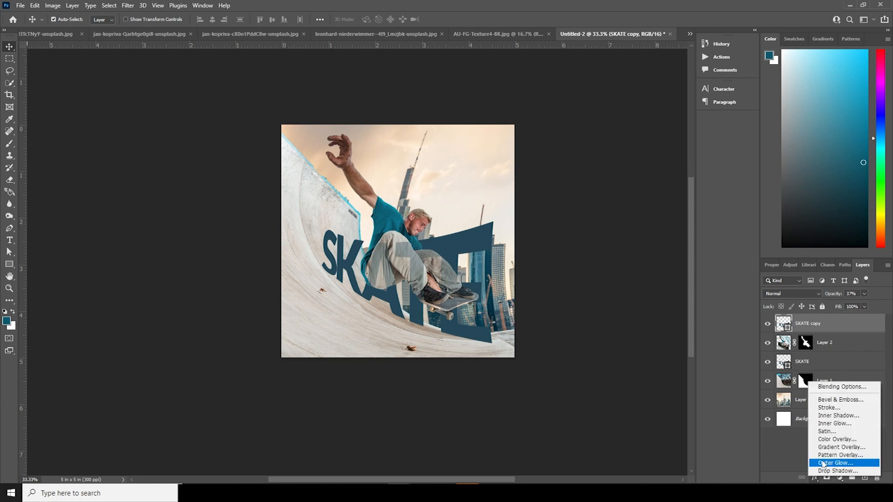
pyautogui.click(824, 409)
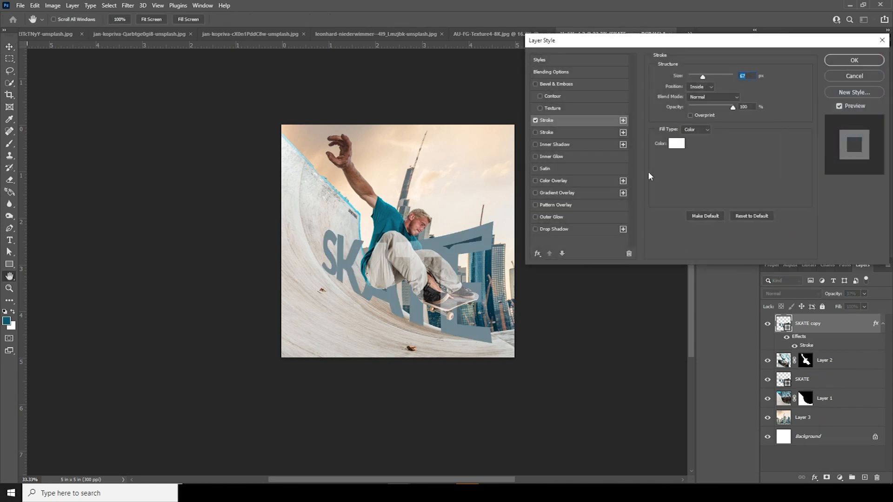
pyautogui.moveTo(703, 79); pyautogui.dragTo(690, 78)
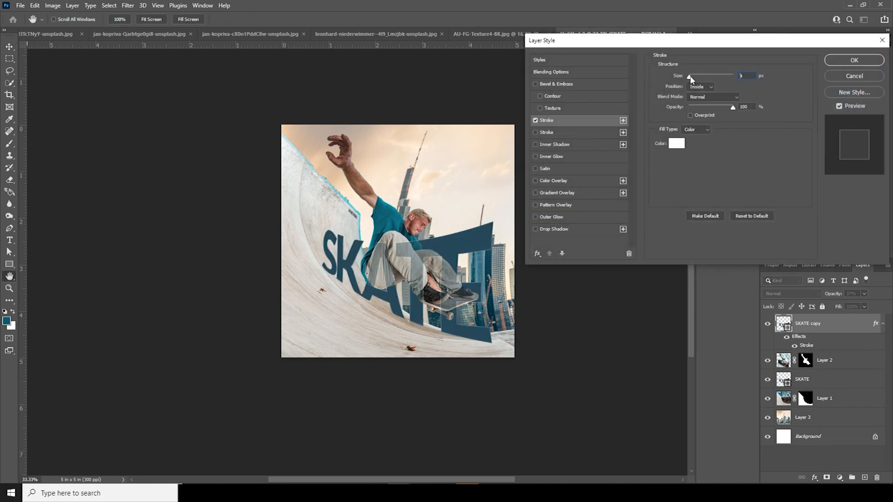
pyautogui.moveTo(691, 79); pyautogui.dragTo(690, 77)
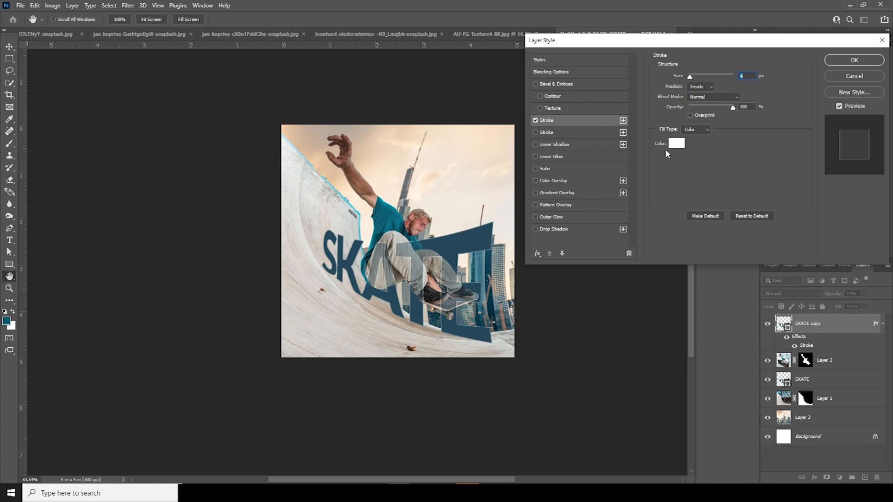
pyautogui.click(677, 144)
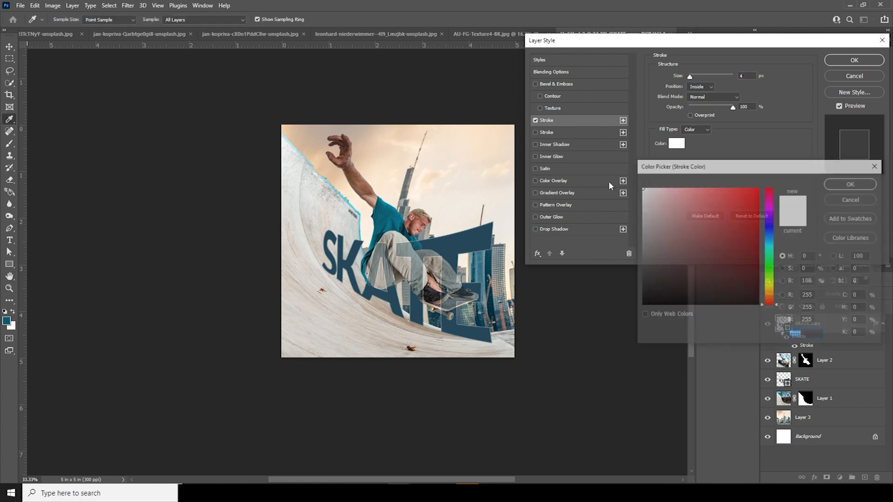
pyautogui.click(457, 237)
pyautogui.click(852, 183)
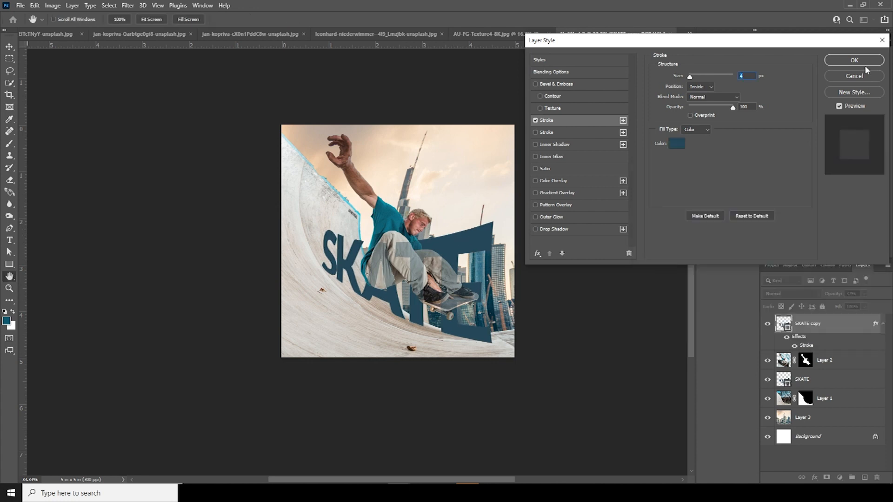
pyautogui.click(854, 60)
# Set the SKATE copy layer's fill to 0% and its opacity to 67%, and deselect the layer.
pyautogui.click(863, 294)
pyautogui.moveTo(870, 306); pyautogui.dragTo(873, 305)
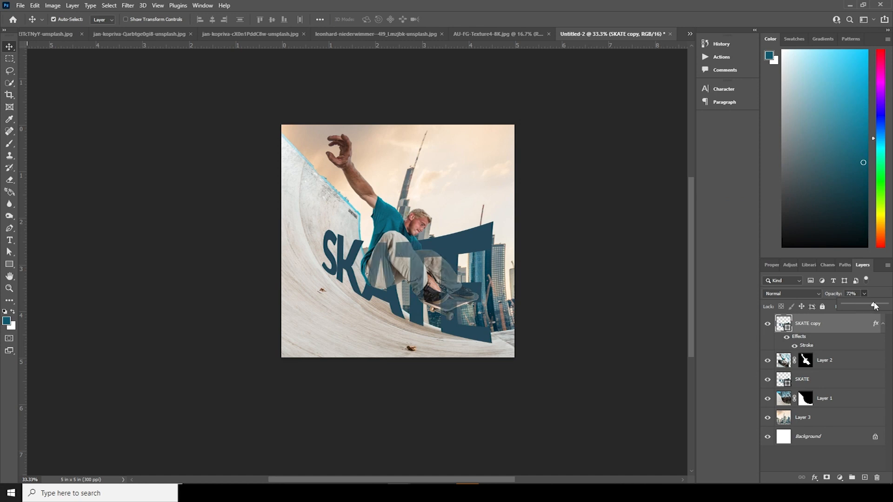
pyautogui.moveTo(872, 306)
pyautogui.mouseDown()
pyautogui.moveTo(889, 303)
pyautogui.moveTo(797, 322)
pyautogui.mouseUp()
pyautogui.click(864, 307)
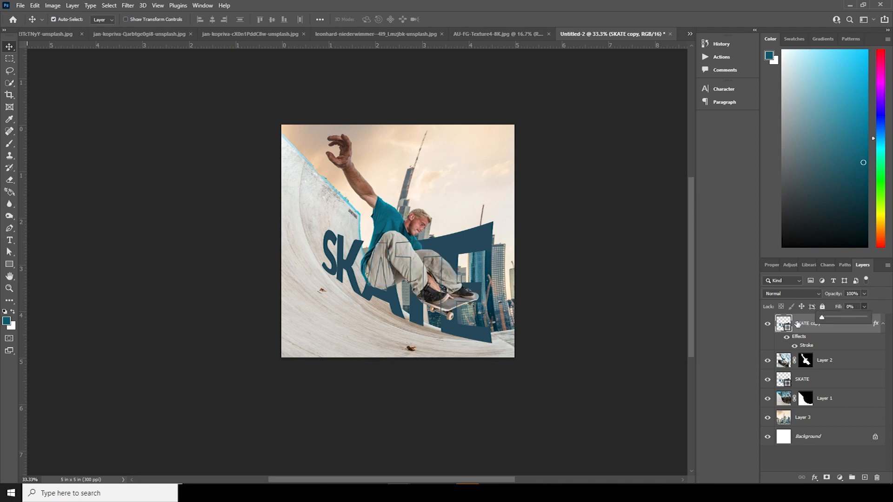
pyautogui.click(864, 294)
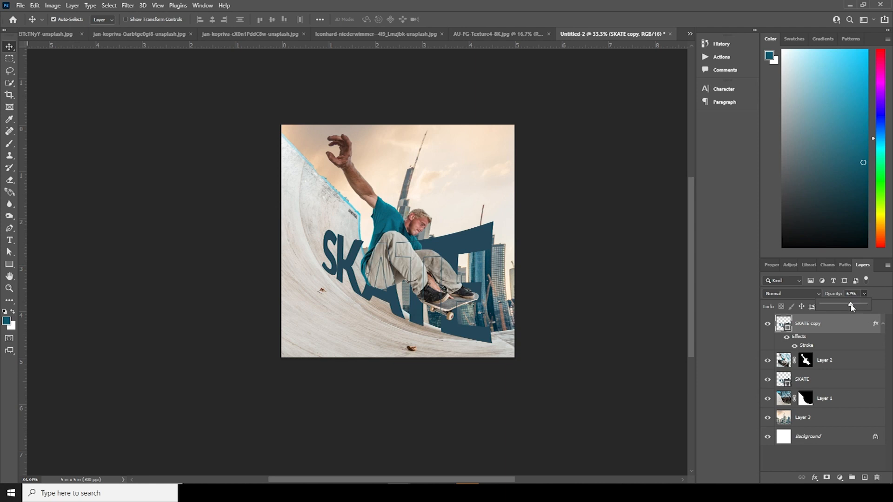
pyautogui.click(241, 173)
pyautogui.click(798, 458)
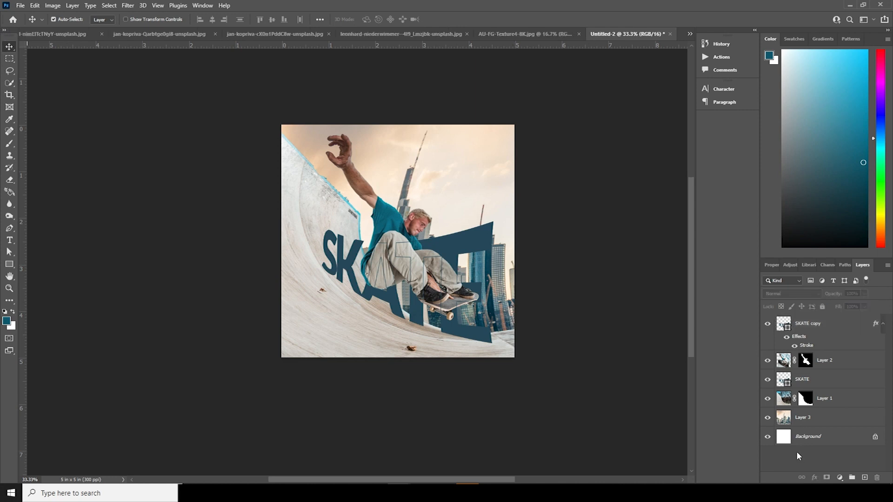
# Open the Camera Raw filter on the skater layer, Layer 2, and set Clarity to +58 and Shadows to +26.
pyautogui.click(784, 328)
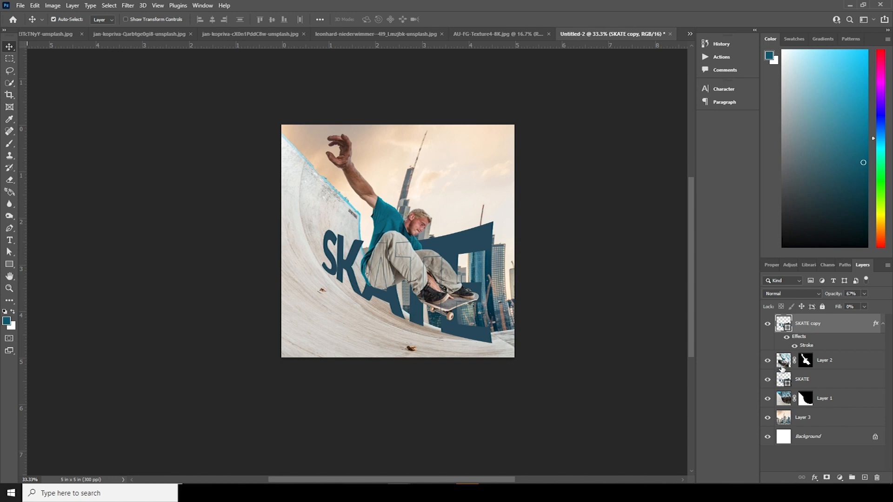
pyautogui.click(782, 368)
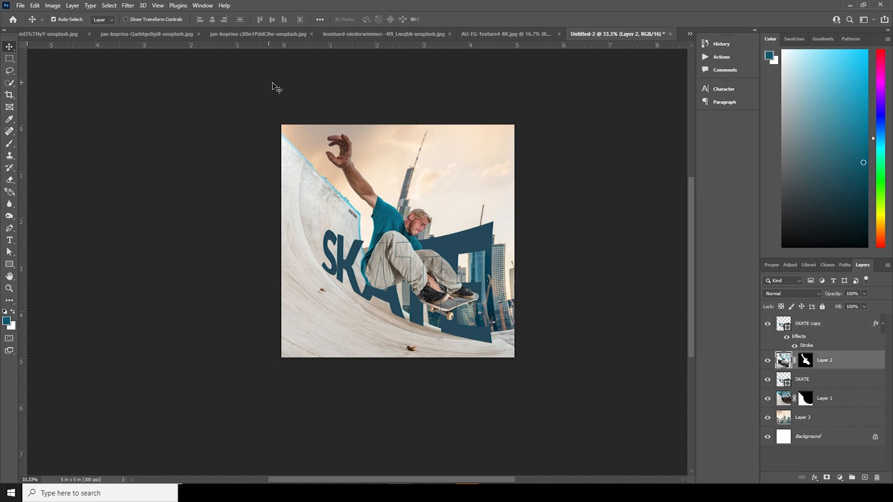
pyautogui.click(133, 7)
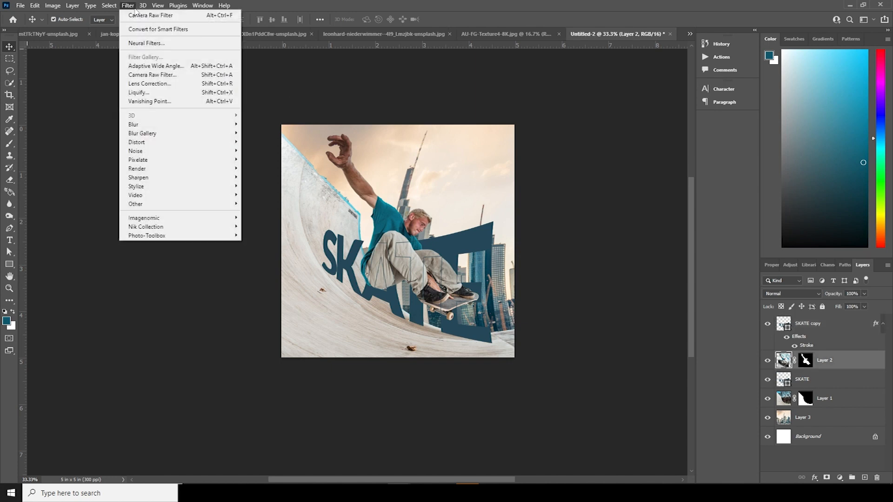
pyautogui.click(164, 75)
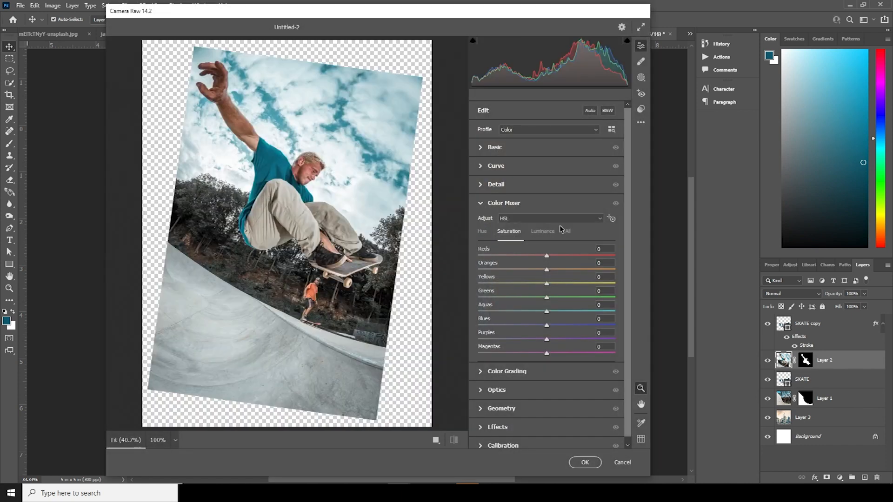
pyautogui.click(481, 148)
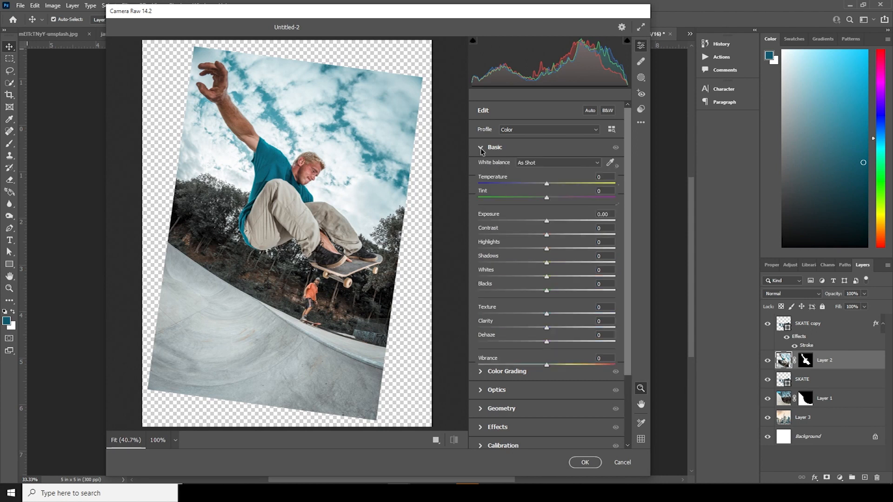
pyautogui.moveTo(585, 331); pyautogui.dragTo(586, 331)
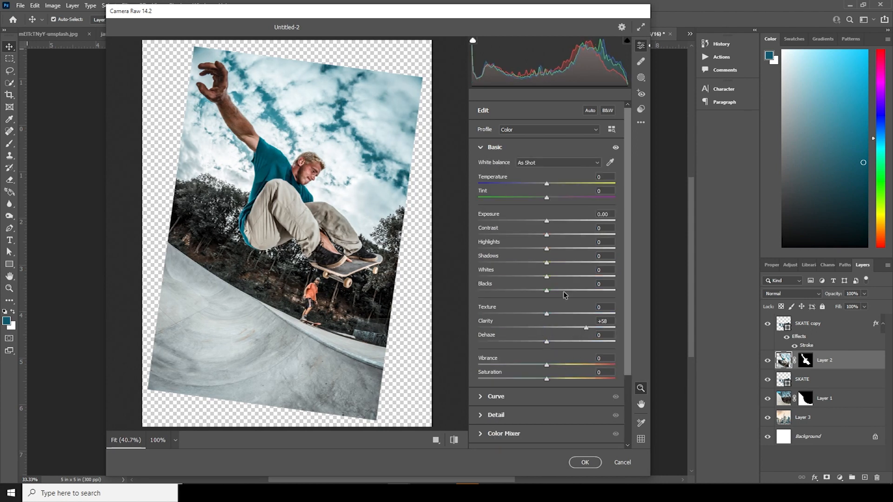
pyautogui.moveTo(583, 265); pyautogui.dragTo(564, 263)
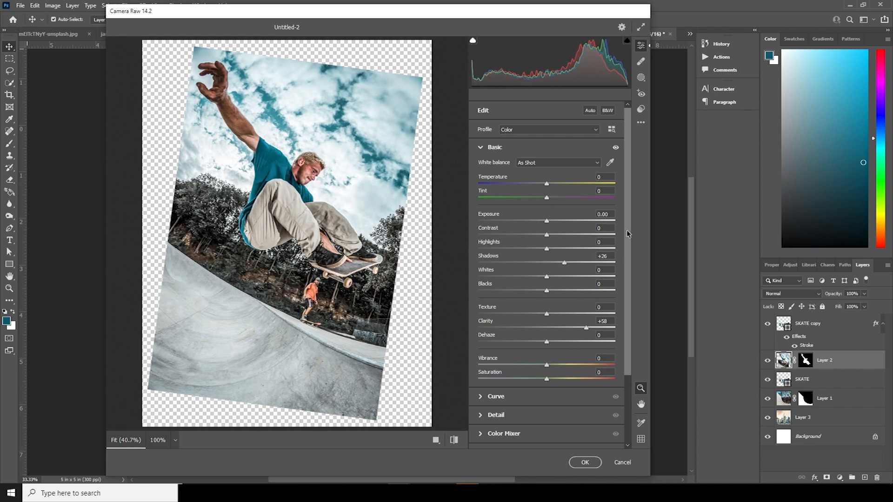
# Reduce the skater's colour saturation to -38 for Oranges and -19 for Reds, and apply the Camera Raw filter.
pyautogui.scroll(-3, 627, 233)
pyautogui.click(487, 351)
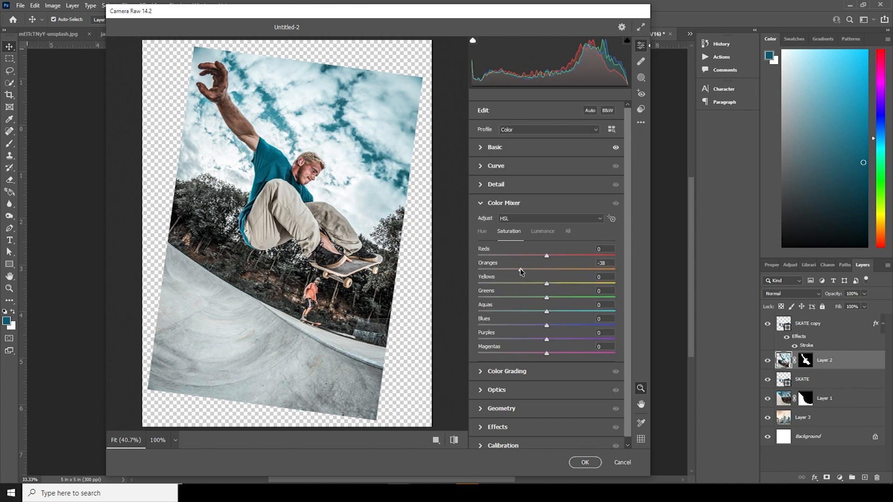
pyautogui.moveTo(536, 254); pyautogui.dragTo(534, 254)
pyautogui.click(585, 462)
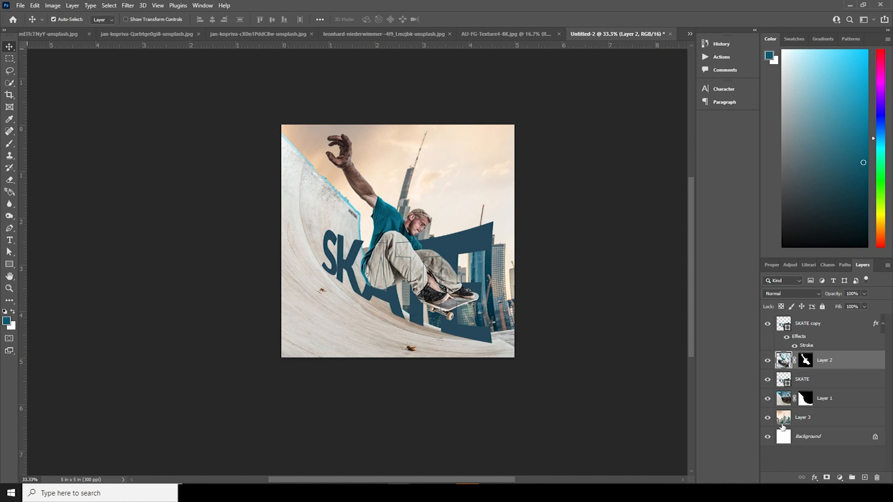
# Open the Camera Raw filter on the ramp layer, Layer 1, and apply the previous settings.
pyautogui.click(786, 398)
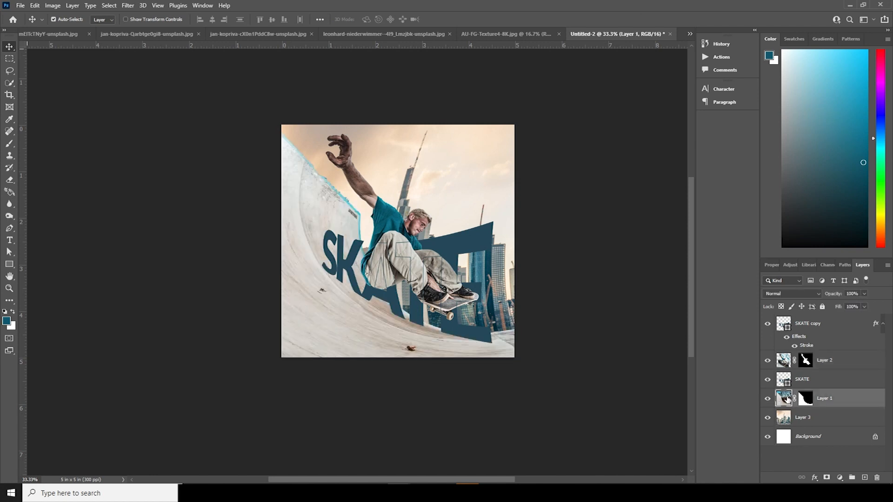
pyautogui.click(128, 6)
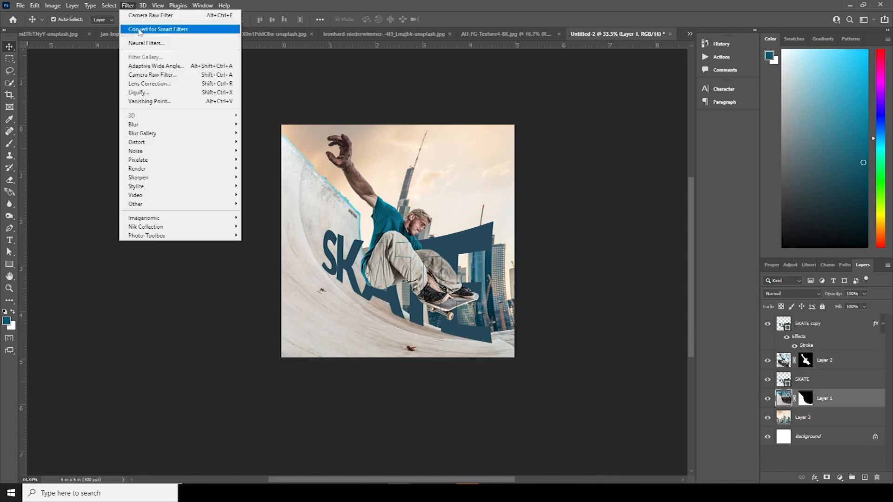
pyautogui.click(146, 74)
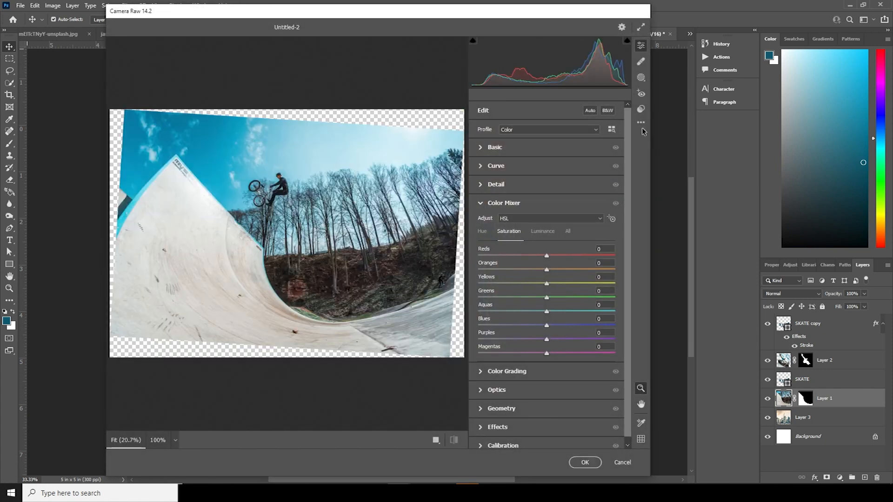
pyautogui.click(640, 122)
pyautogui.click(658, 161)
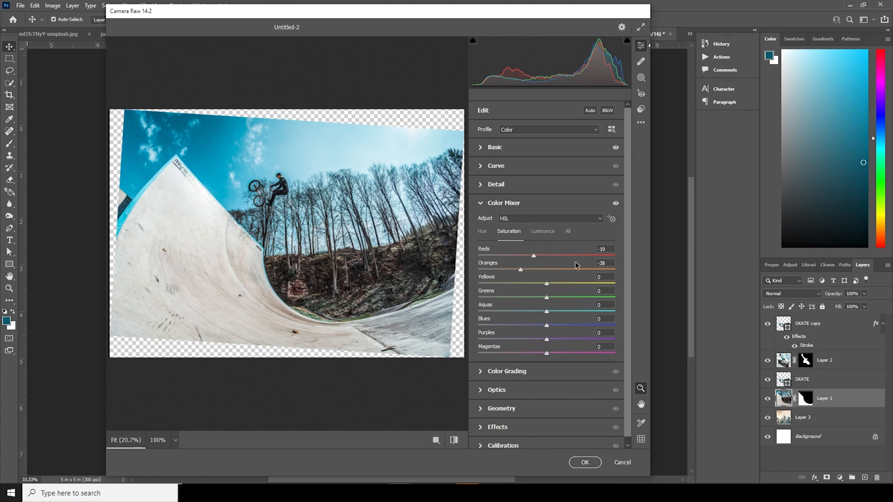
# Reduce the ramp's warm colour saturation further in the Color Mixer.
pyautogui.scroll(-1, 629, 276)
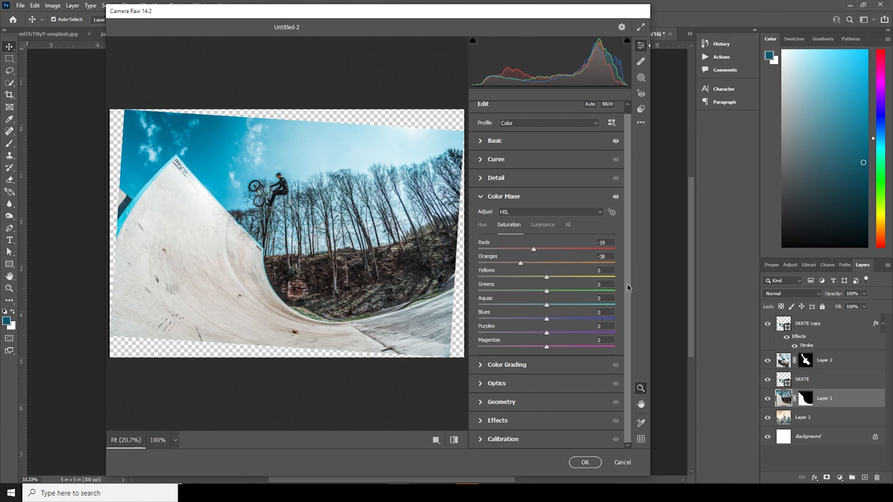
pyautogui.click(484, 180)
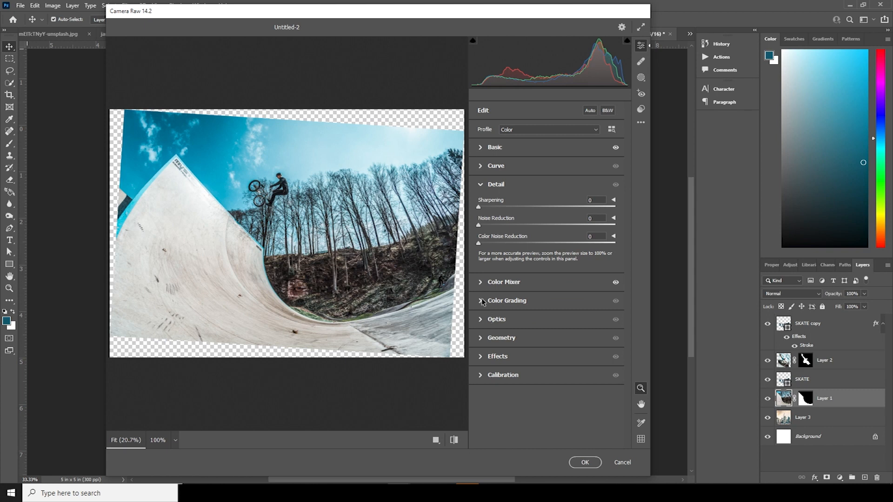
pyautogui.click(482, 282)
pyautogui.moveTo(503, 258); pyautogui.dragTo(483, 284)
pyautogui.click(480, 167)
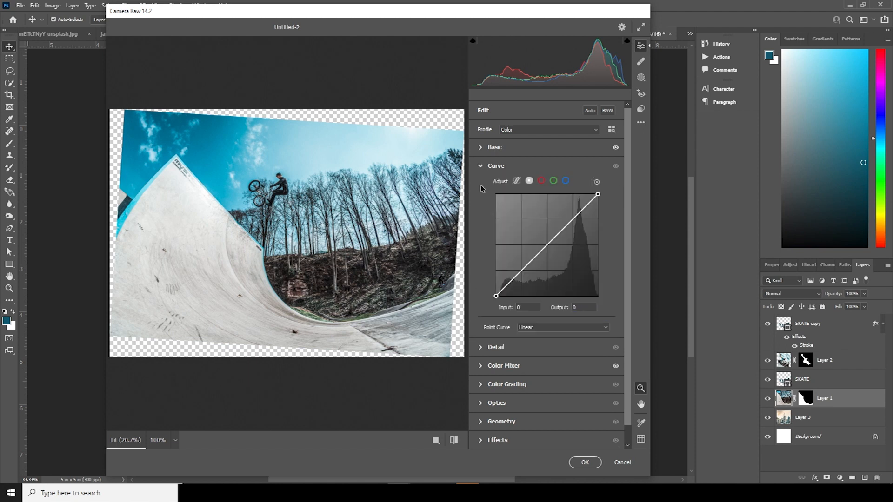
# Set the ramp layer's Texture to +54, Clarity to +86 and Dehaze to +19, and apply the Camera Raw filter.
pyautogui.click(480, 148)
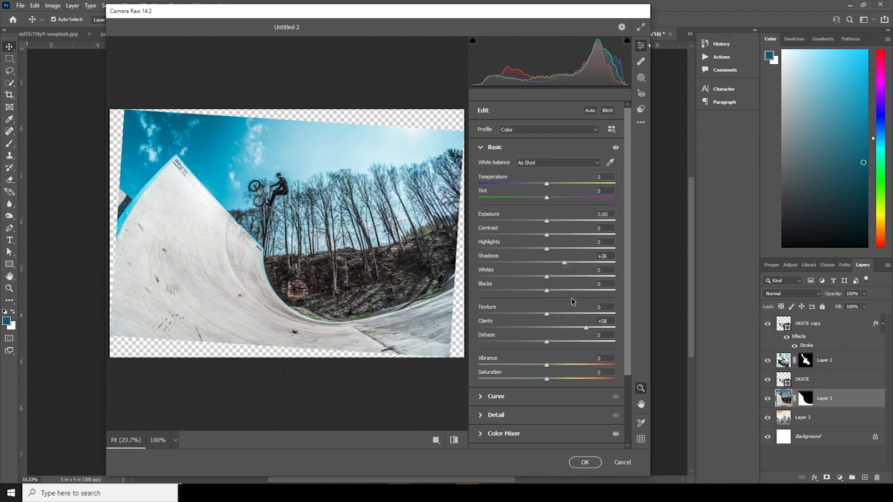
pyautogui.moveTo(576, 314); pyautogui.dragTo(605, 331)
pyautogui.moveTo(547, 342); pyautogui.dragTo(560, 343)
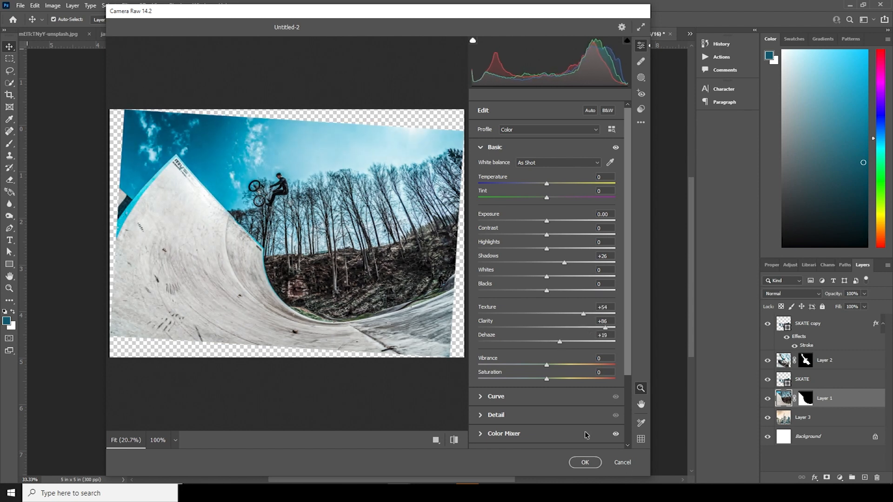
pyautogui.click(587, 462)
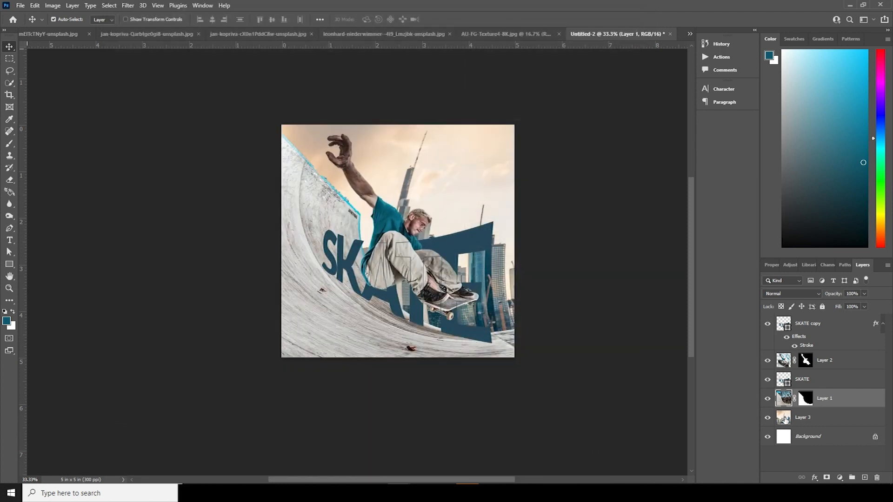
# Open the Camera Raw filter on the skyline layer, Layer 3, and apply the previous settings.
pyautogui.click(785, 421)
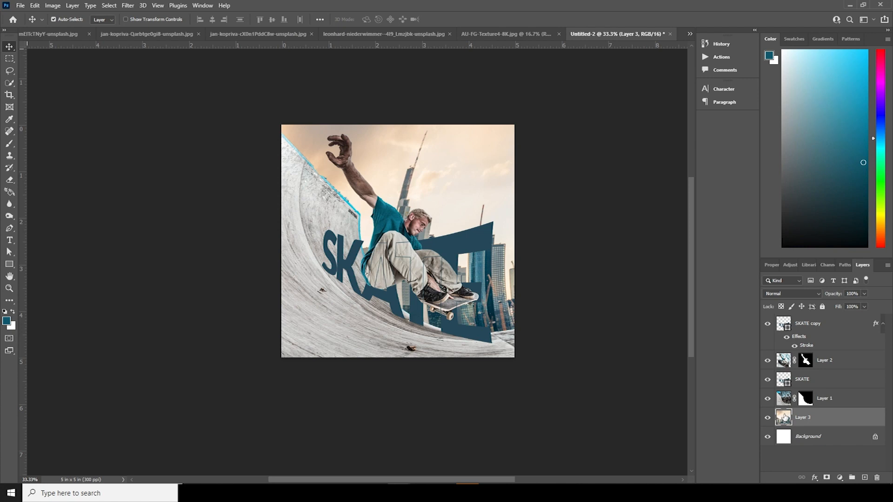
pyautogui.click(128, 5)
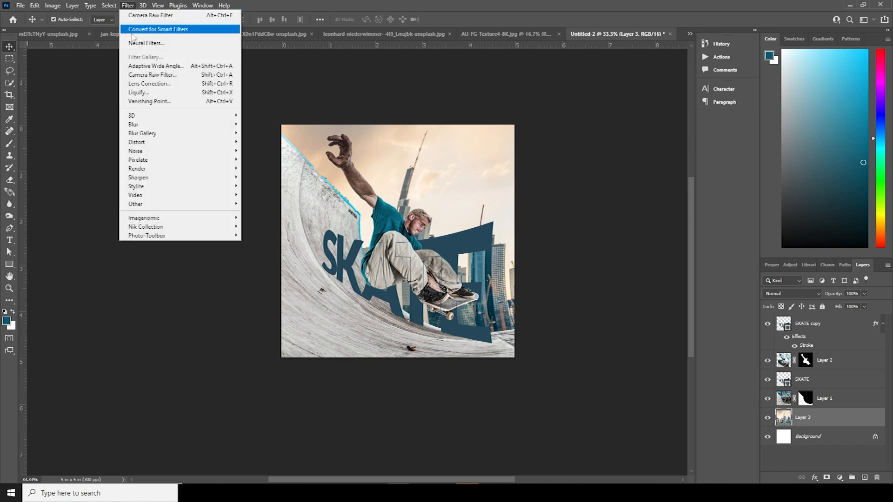
pyautogui.click(142, 75)
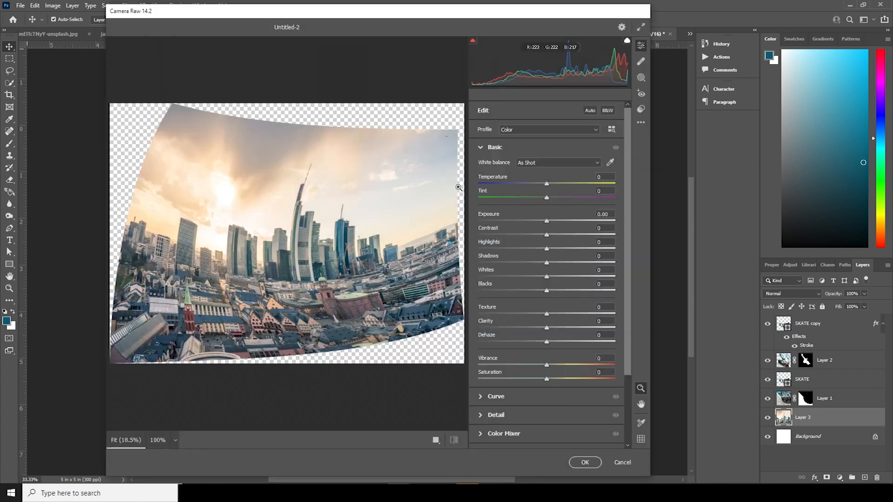
pyautogui.click(641, 122)
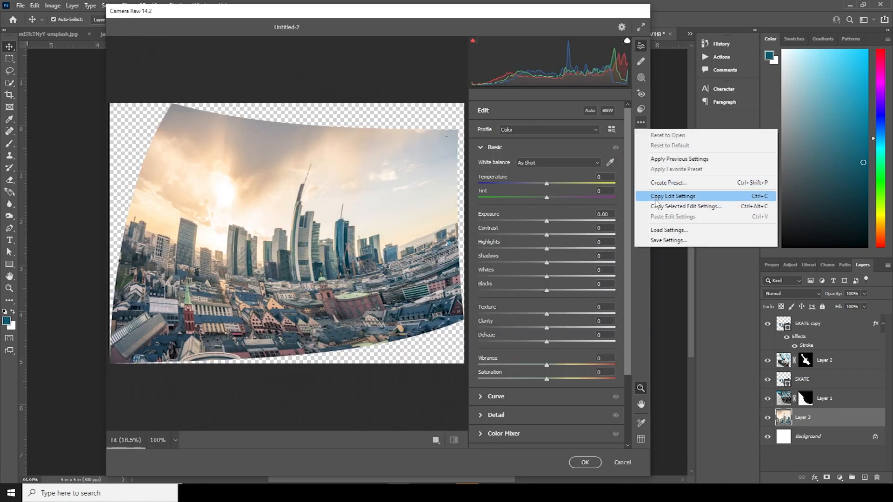
pyautogui.click(667, 159)
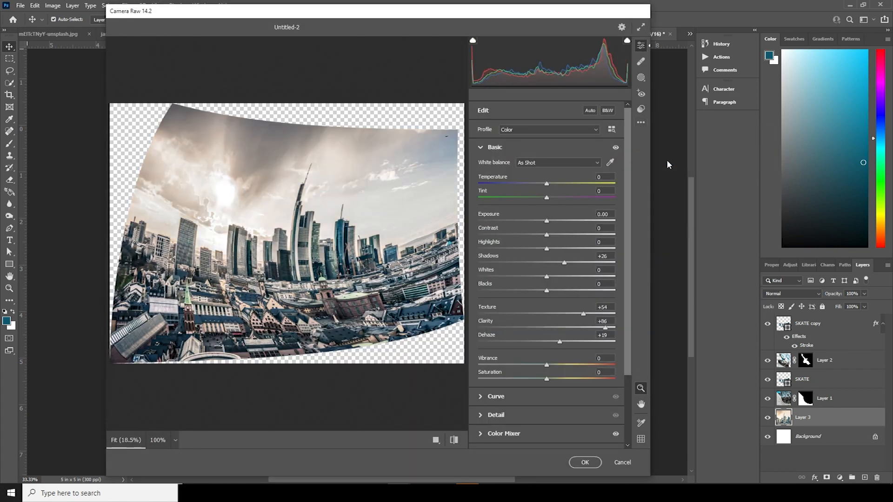
# Set the skyline's Texture to +22, Clarity to +36 and Dehaze to -1, and apply the Camera Raw filter.
pyautogui.click(568, 315)
pyautogui.click(571, 328)
pyautogui.click(547, 343)
pyautogui.moveTo(547, 343); pyautogui.dragTo(546, 344)
pyautogui.moveTo(629, 354); pyautogui.dragTo(631, 398)
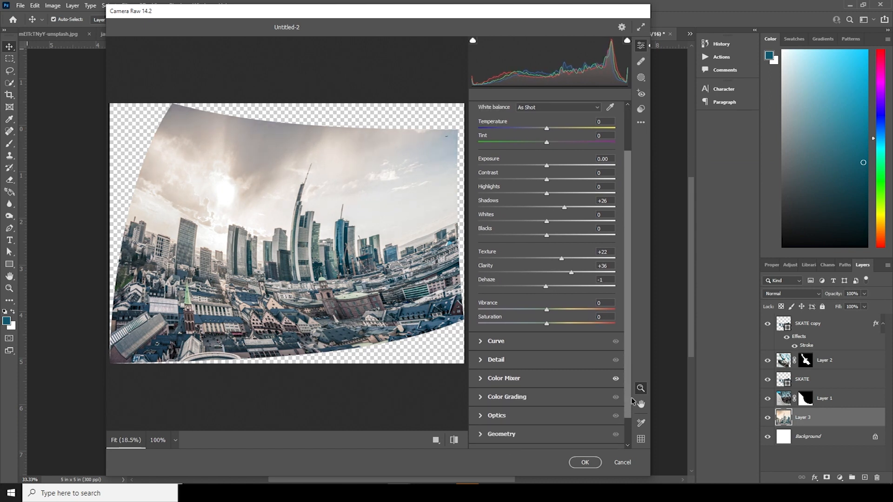
pyautogui.click(584, 462)
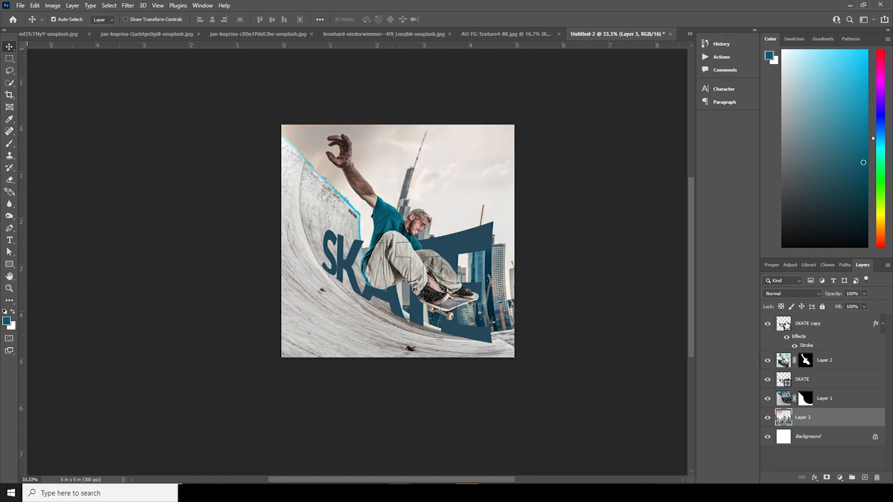
# Add a Color Lookup adjustment above the SKATE copy layer and load WindyCine LUT.cube as its 3D LUT.
pyautogui.click(785, 324)
pyautogui.click(840, 478)
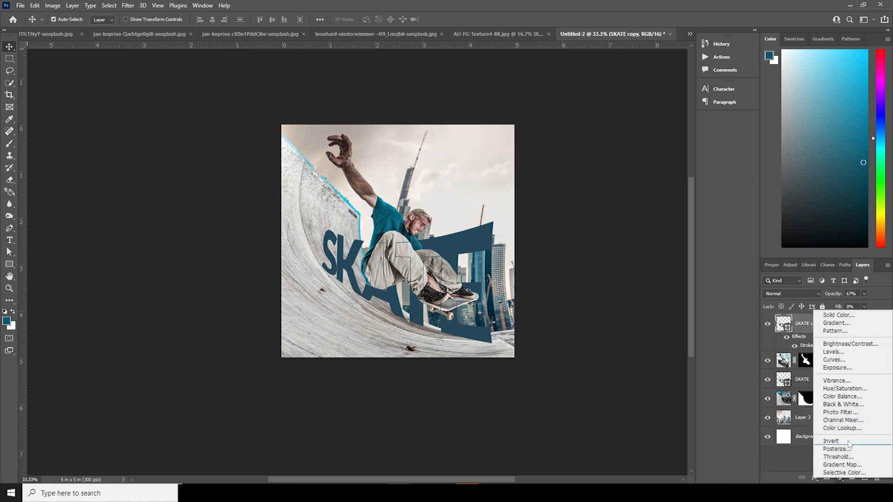
pyautogui.click(847, 431)
pyautogui.click(826, 297)
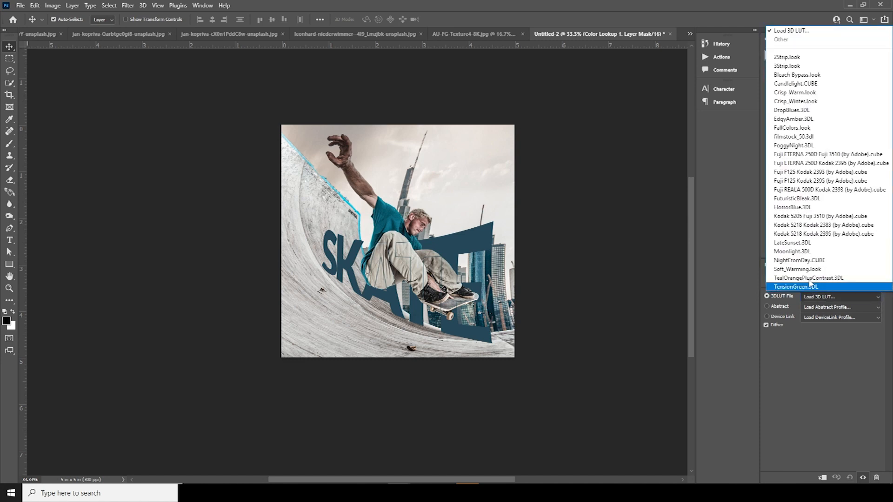
pyautogui.click(783, 31)
pyautogui.click(279, 68)
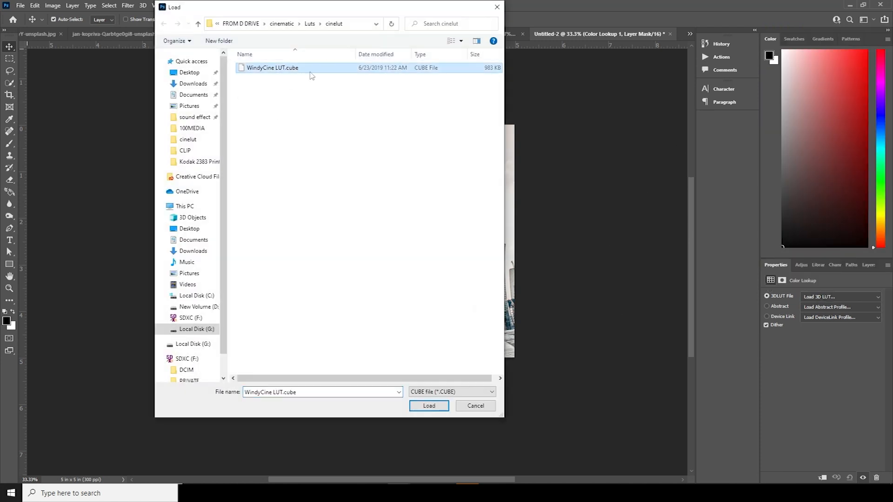
pyautogui.click(428, 405)
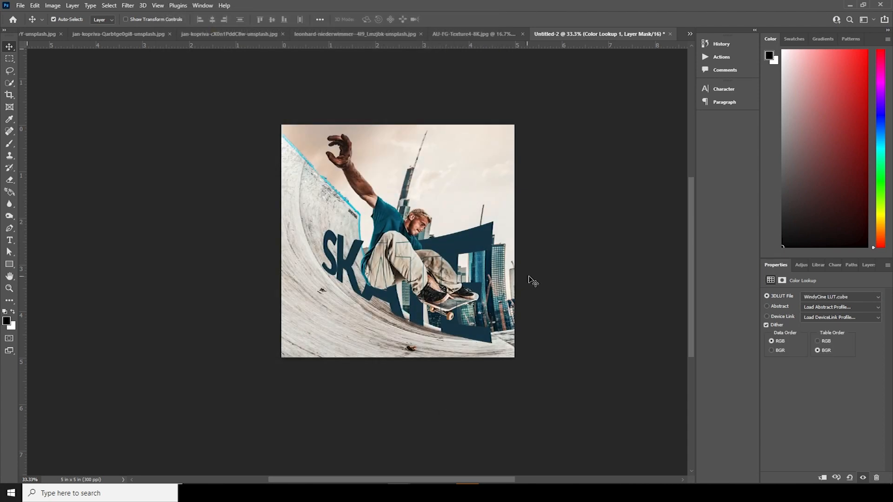
# Bring the orange glow, Layer 6 of Lakers Kobi.psd, into the composite as a Screen layer over the tower beside the skater's head.
pyautogui.scroll(-2, 877, 452)
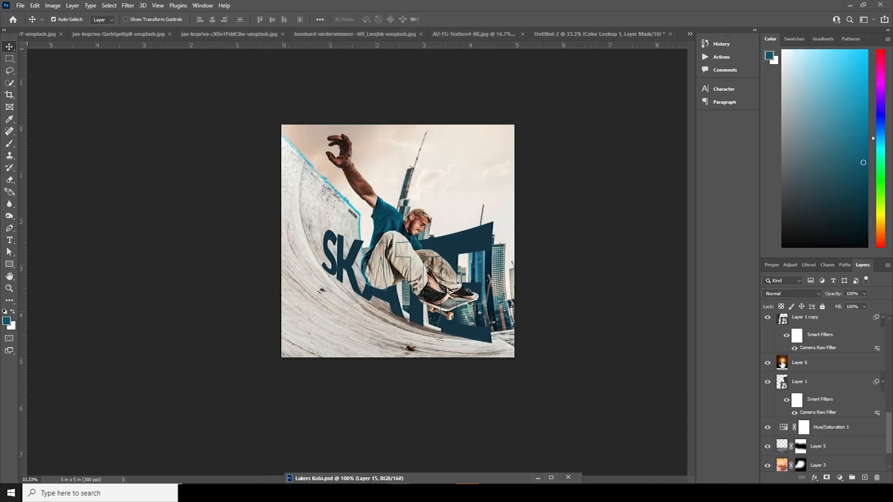
pyautogui.moveTo(782, 365); pyautogui.dragTo(394, 200)
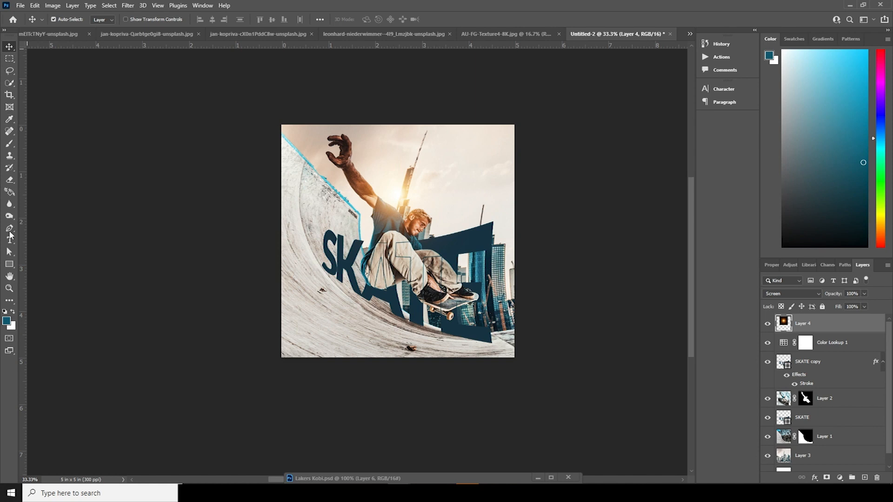
# Add a three-line Lorem ipsum paragraph in Lato Black on the ramp at the artwork's lower-left corner.
pyautogui.click(10, 240)
pyautogui.moveTo(293, 320); pyautogui.dragTo(393, 343)
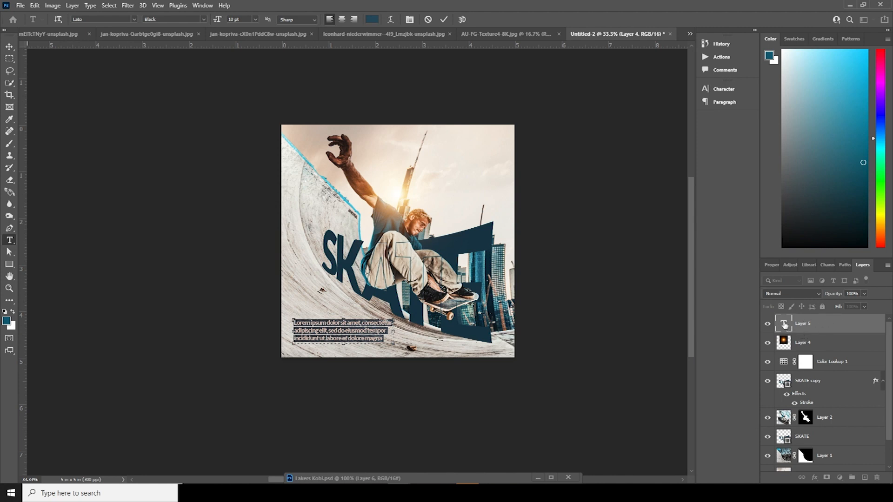
pyautogui.click(784, 324)
pyautogui.doubleClick(784, 325)
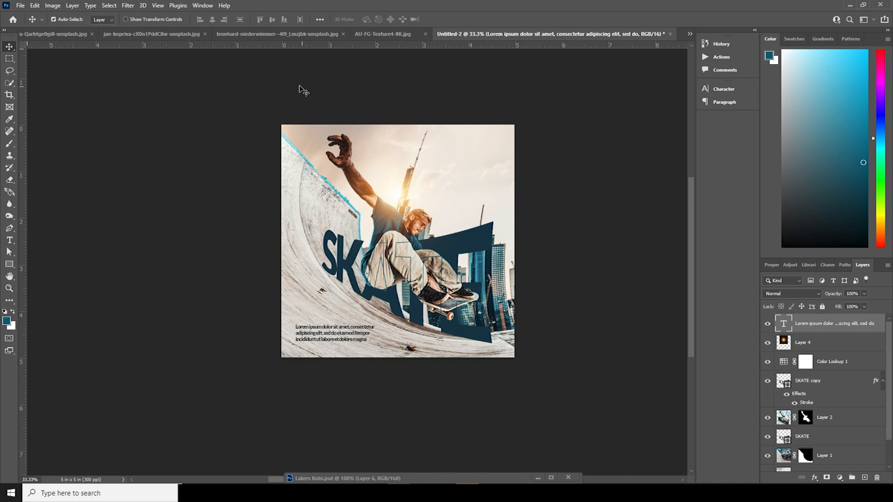
# Copy the dark texture from AU-FG-Texture4-8K.jpg into the composite, accepting the bit-depth difference.
pyautogui.click(382, 33)
pyautogui.moveTo(441, 146); pyautogui.dragTo(402, 258)
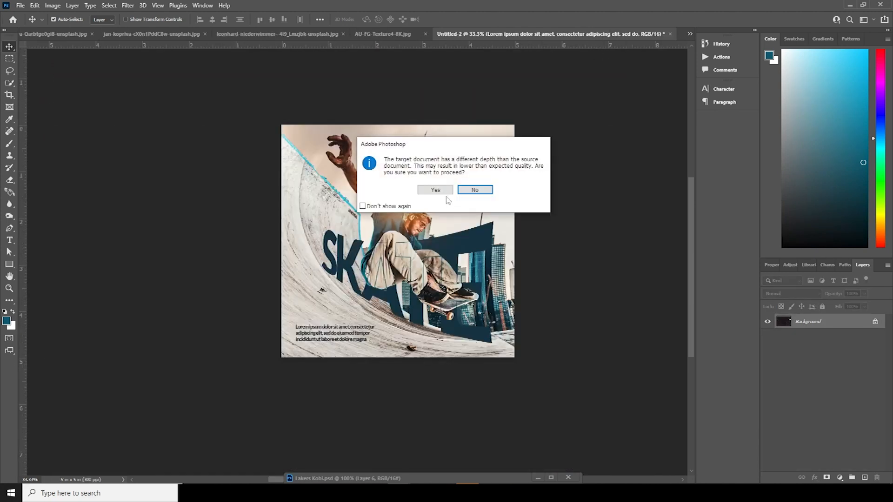
pyautogui.click(465, 190)
# Rotate the texture layer by -90°, scale it to 35.50% and position it over the whole canvas.
pyautogui.hotkey('ctrl', 't')
pyautogui.hotkey('ctrl', '-')
pyautogui.hotkey('ctrl', '-')
pyautogui.hotkey('ctrl', '-')
pyautogui.hotkey('ctrl', '-')
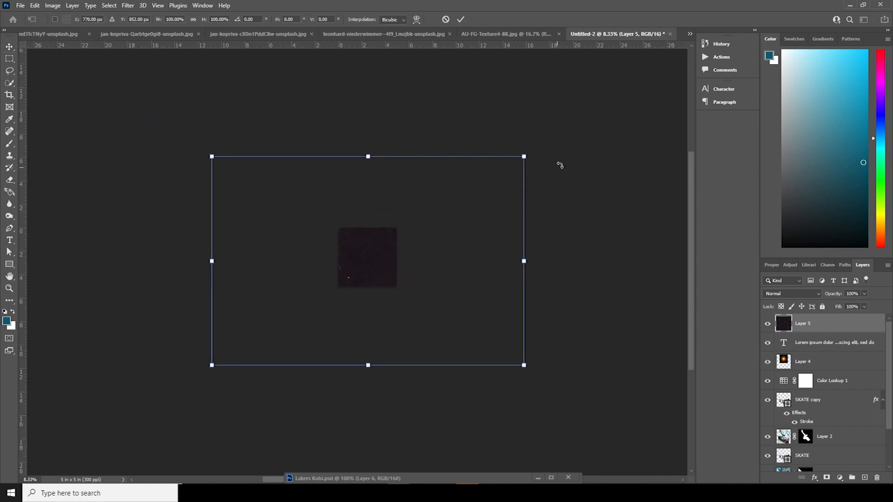
pyautogui.moveTo(575, 142); pyautogui.dragTo(275, 116)
pyautogui.moveTo(472, 106); pyautogui.dragTo(422, 213)
pyautogui.moveTo(378, 254); pyautogui.dragTo(376, 267)
pyautogui.press('Return')
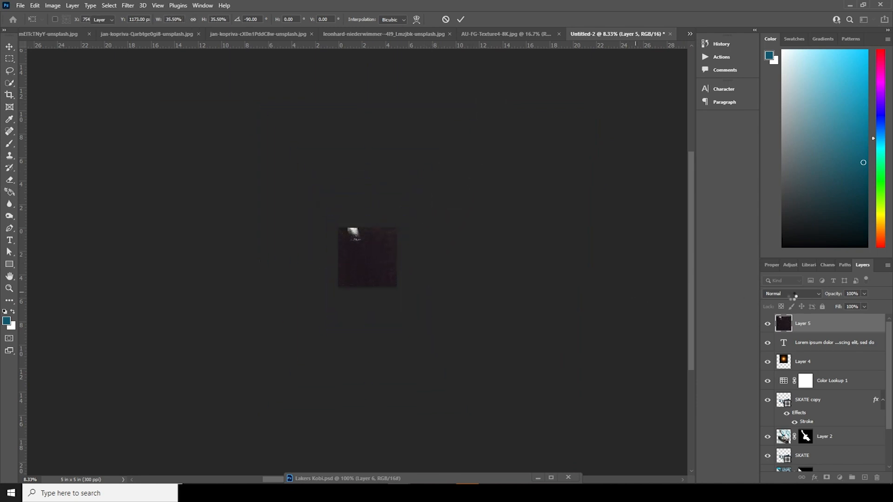
# Set the texture layer's blend mode to Screen and check the composite up close.
pyautogui.click(791, 294)
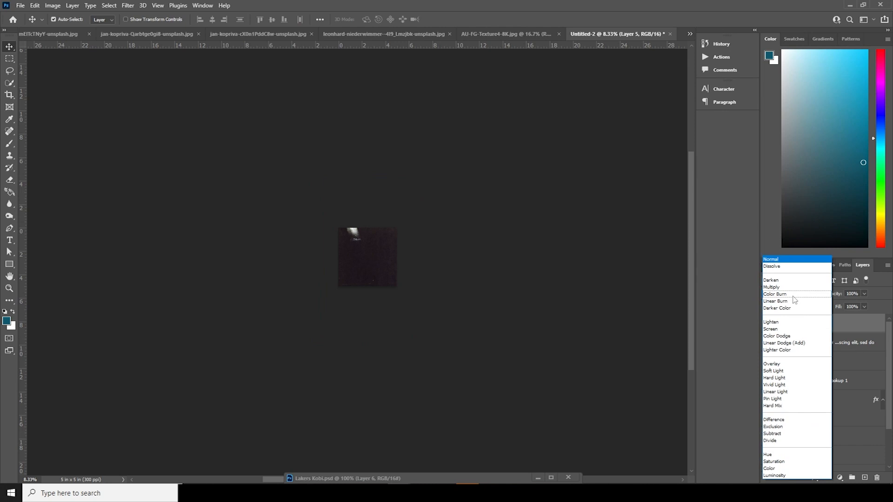
pyautogui.click(774, 329)
pyautogui.hotkey('ctrl', '+')
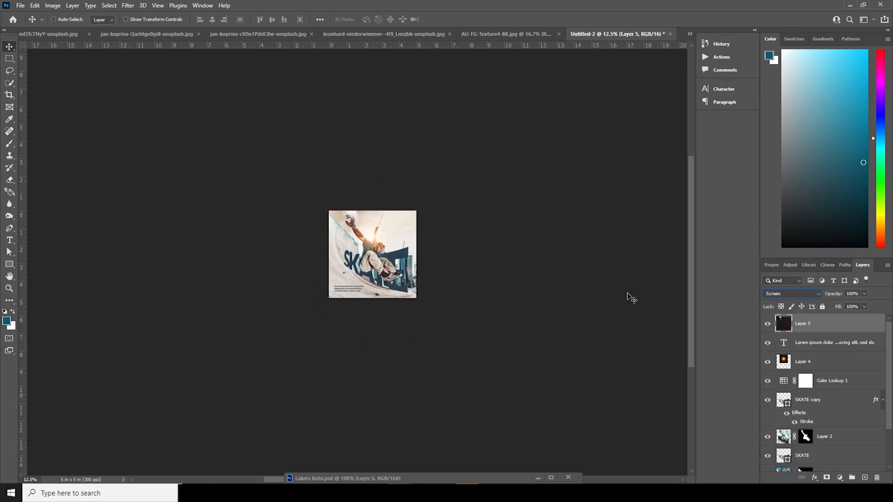
pyautogui.hotkey('ctrl', '+')
pyautogui.hotkey('ctrl', '+')
pyautogui.hotkey('ctrl', '+')
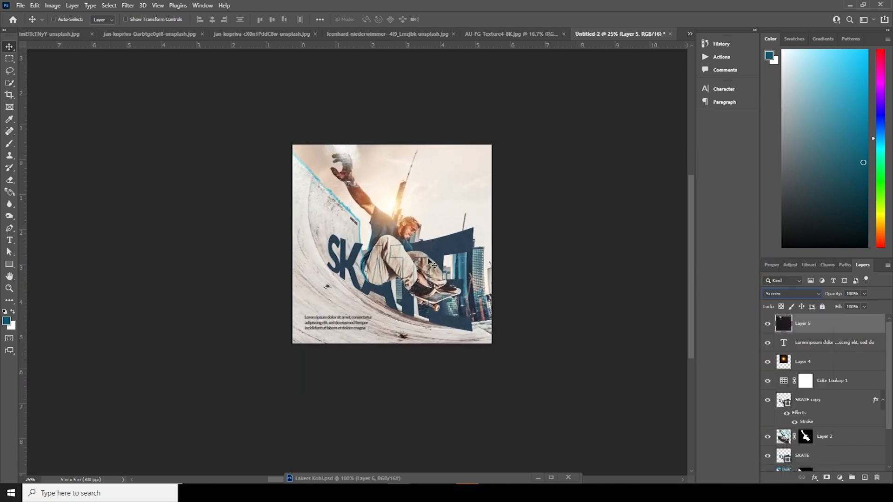
pyautogui.hotkey('ctrl', '+')
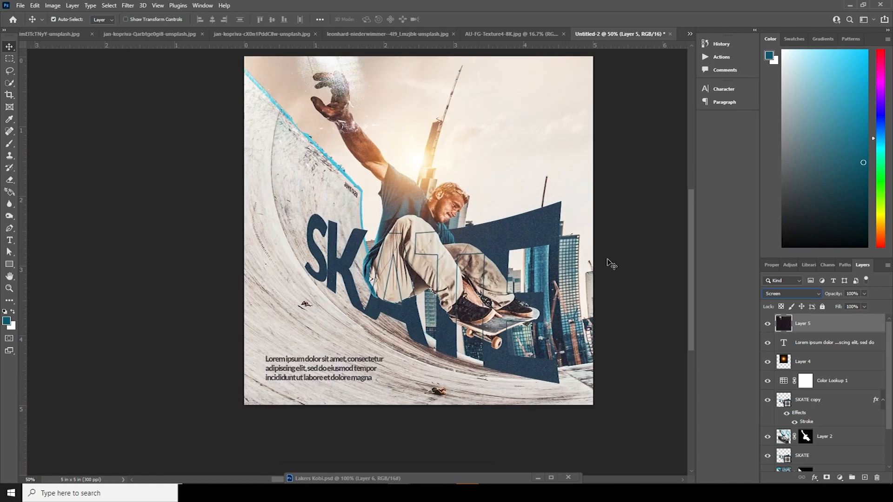
pyautogui.hotkey('ctrl', '-')
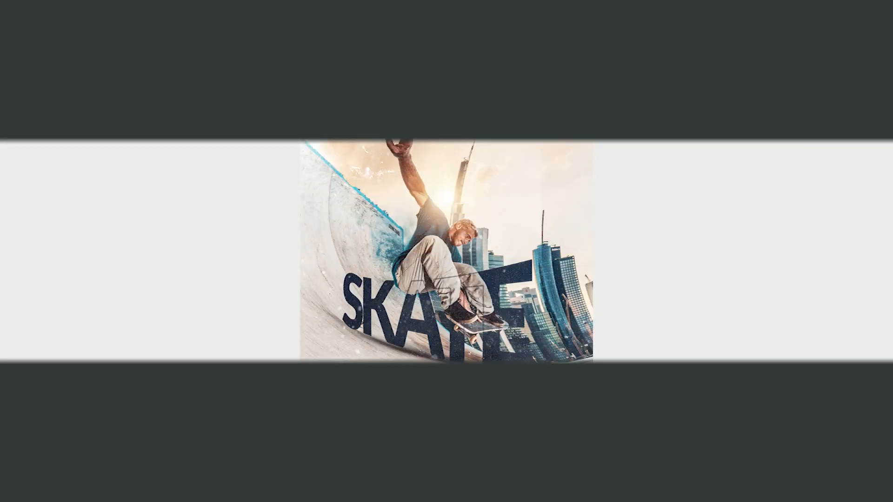